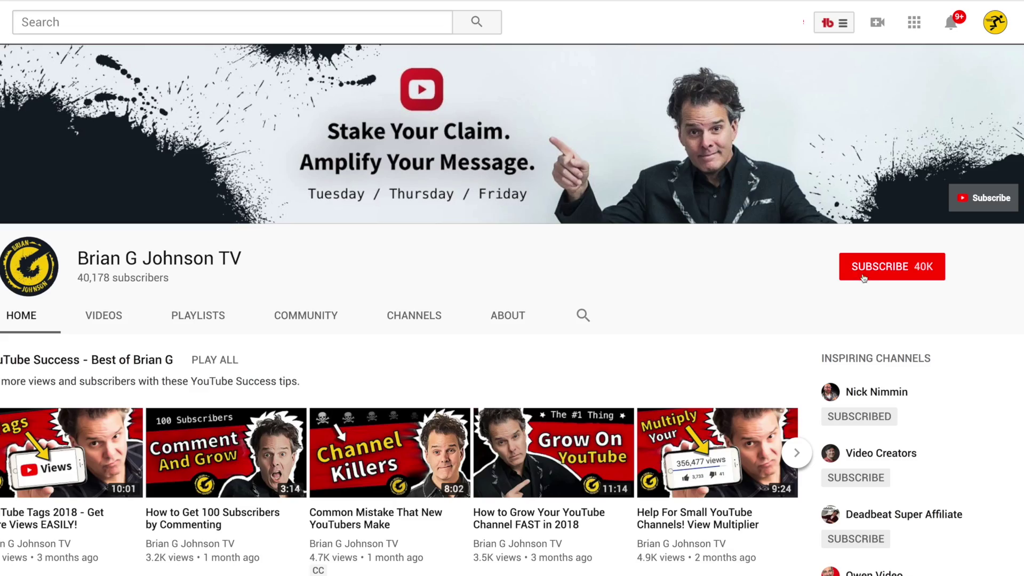
Subscribe to the YouTube channel before returning to Final Cut Pro.
left_click(882, 267)
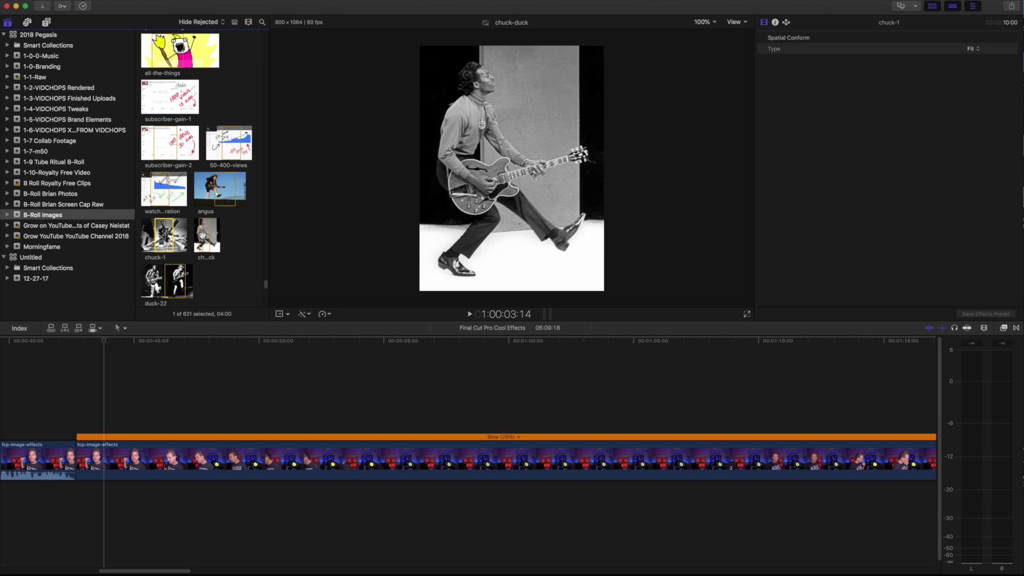
Connect the chuck-1 photo above the main footage and extend it to about 11 seconds.
left_click(206, 235)
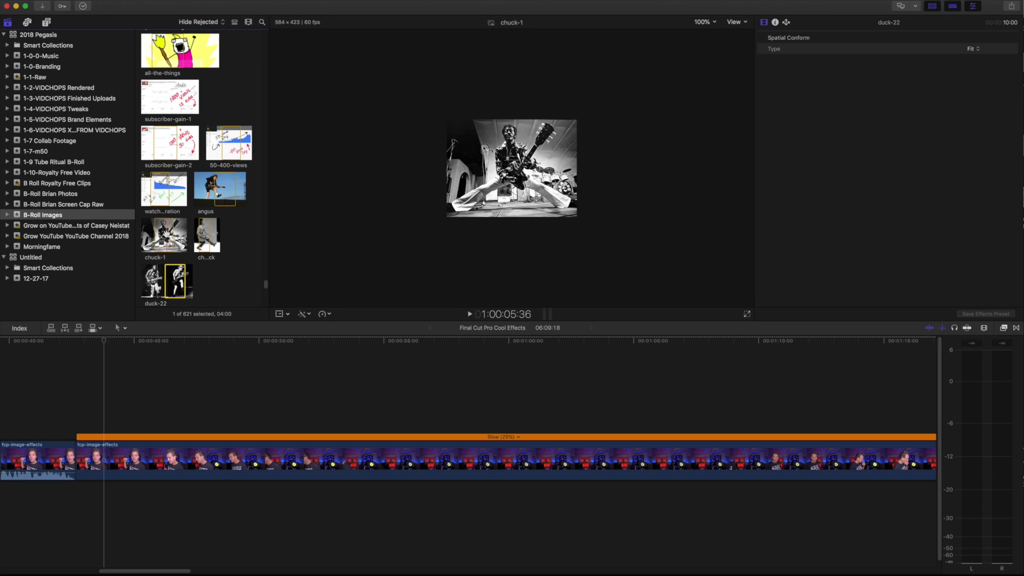
left_click_drag(164, 235, 115, 427)
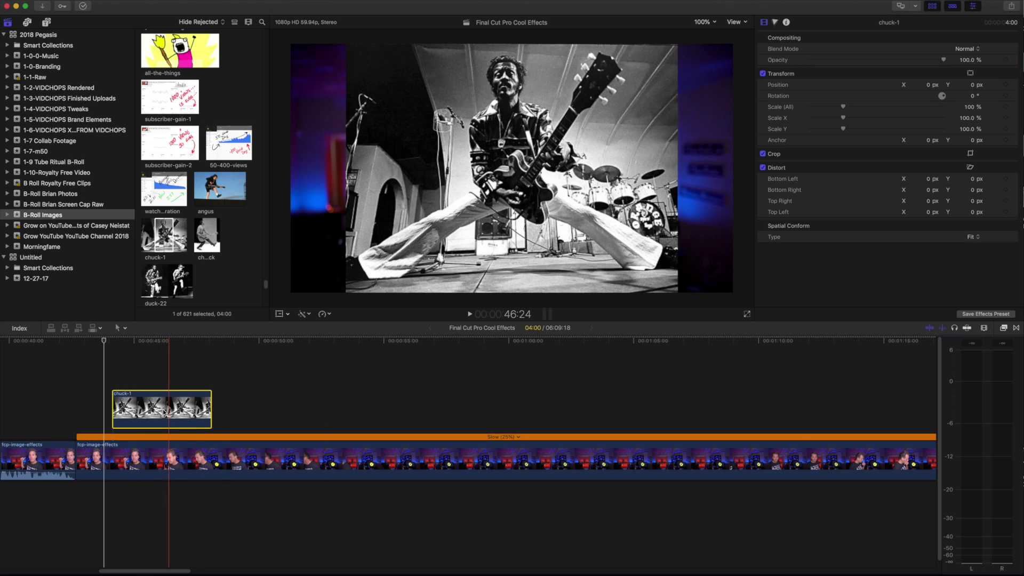
left_click(211, 409)
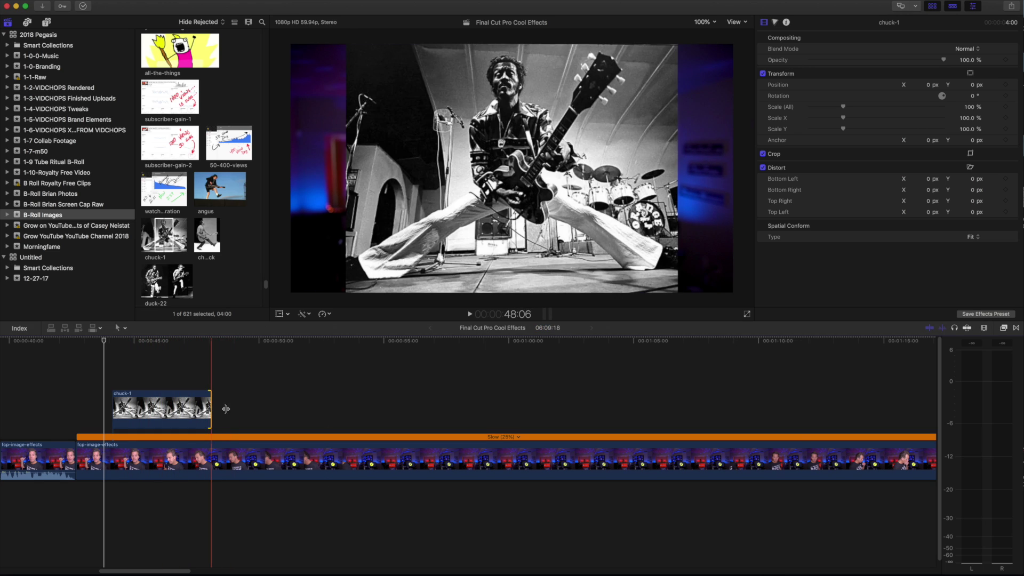
left_click_drag(226, 409, 357, 409)
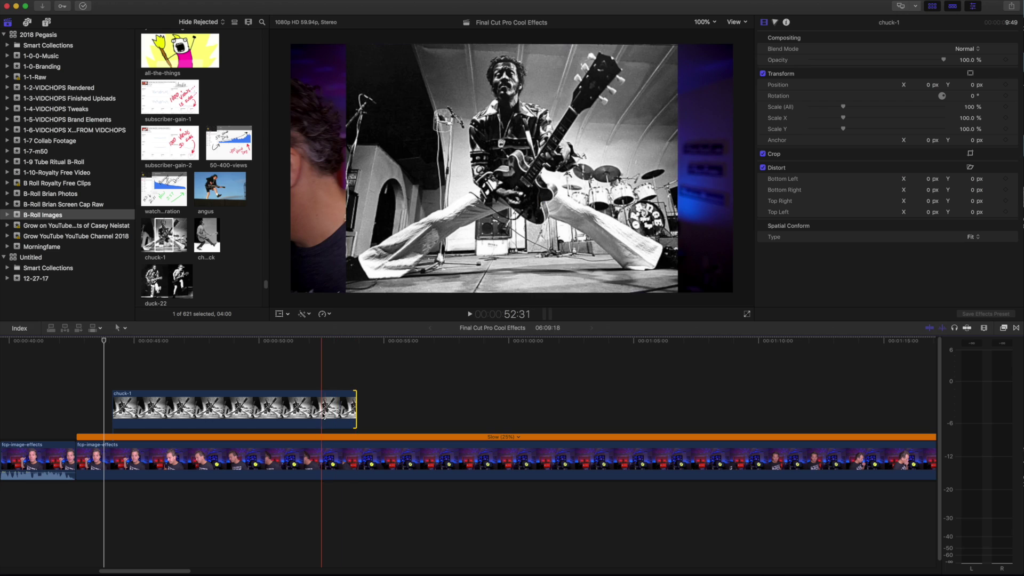
left_click(323, 415)
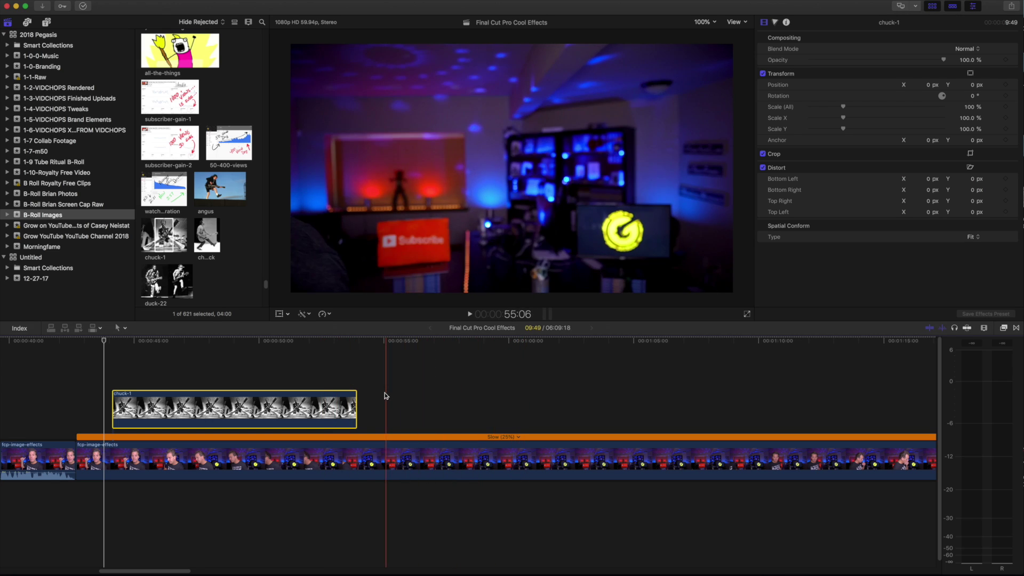
left_click(356, 405)
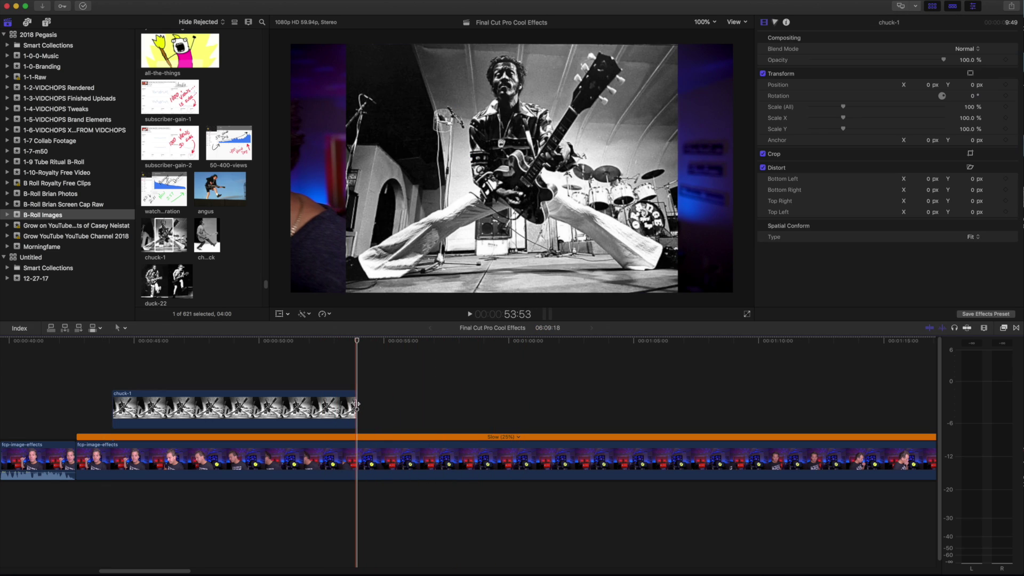
left_click_drag(356, 406, 399, 405)
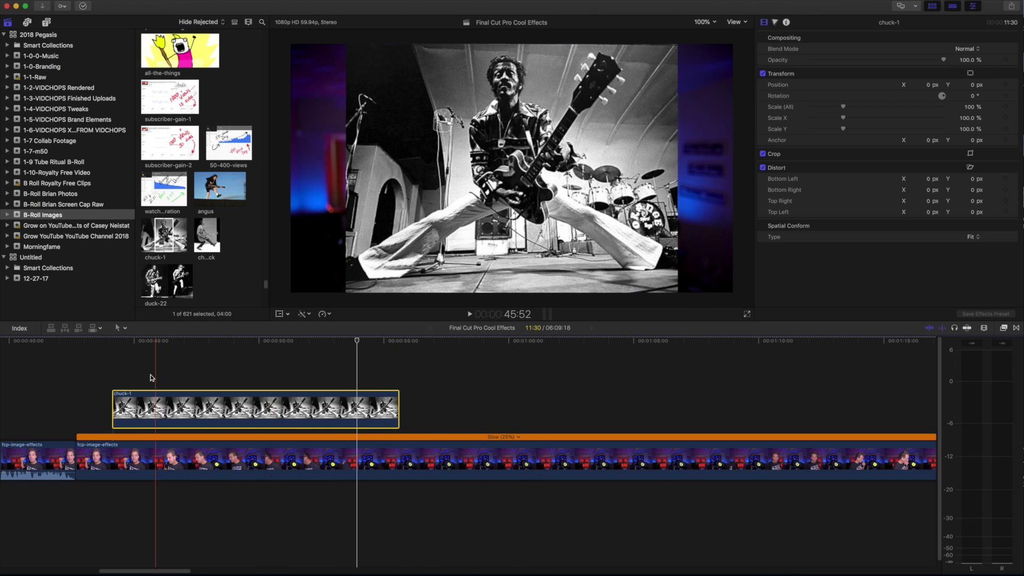
left_click(108, 374)
Paste a copy of the chuck-1 clip onto the lane directly above the original.
left_click(129, 421)
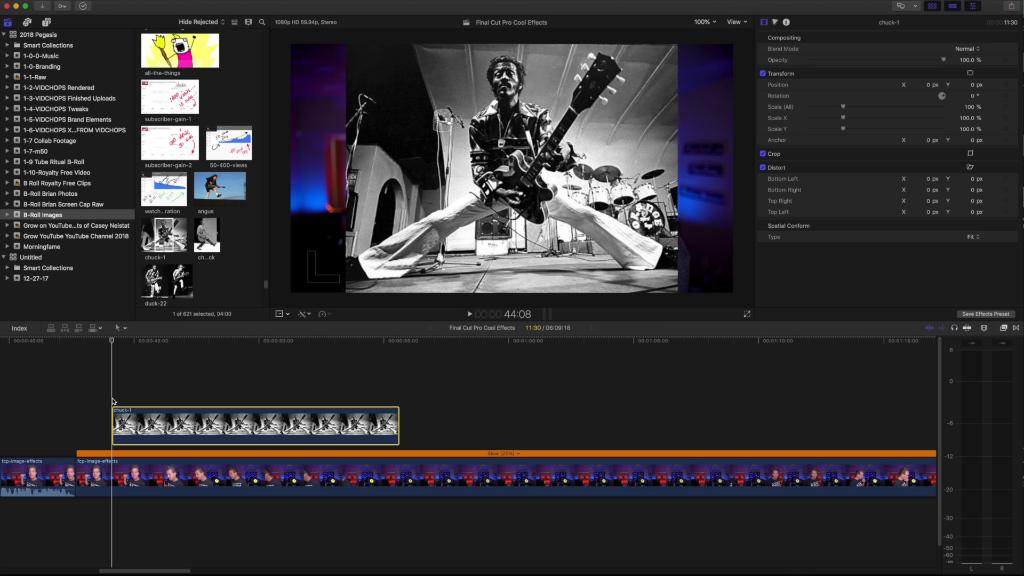
key("super+v")
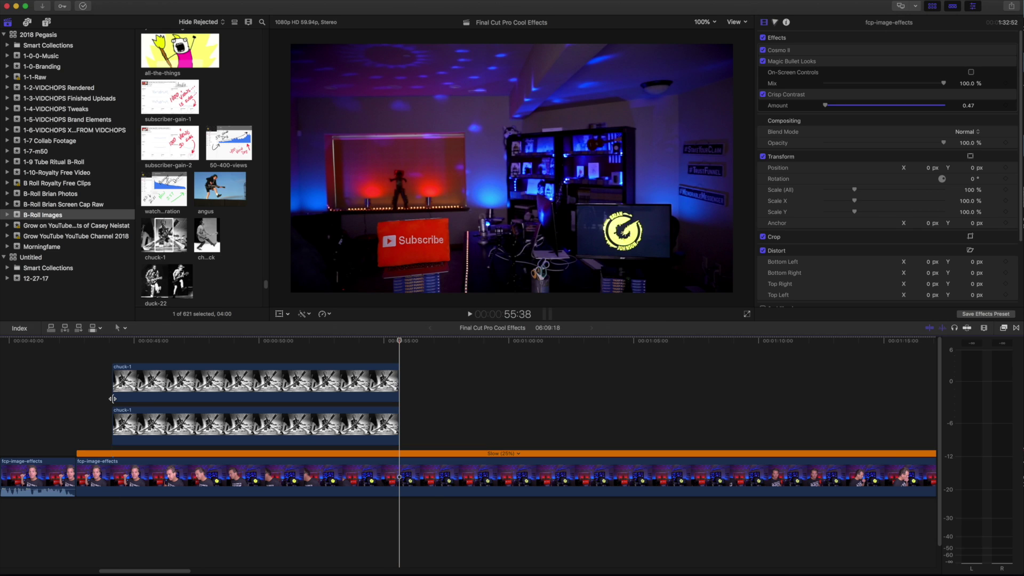
left_click(277, 362)
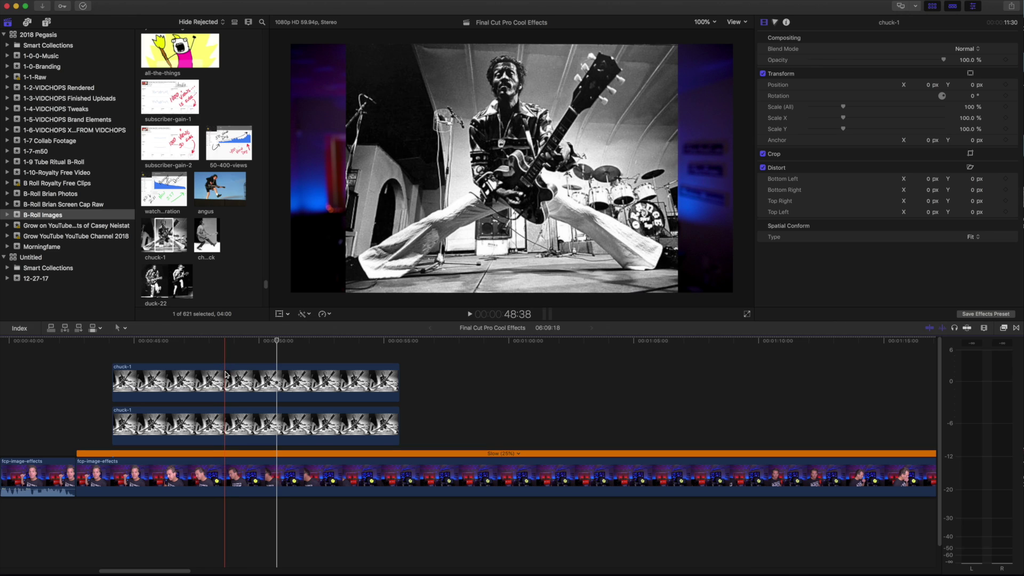
Apply the Gaussian blur effect to the lower chuck-1 copy.
left_click(1005, 329)
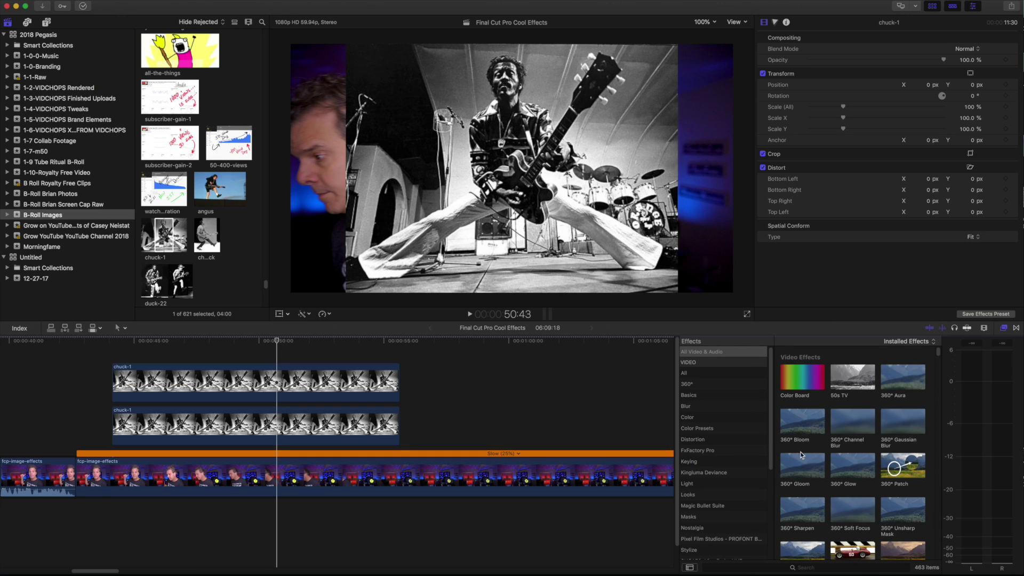
left_click(691, 407)
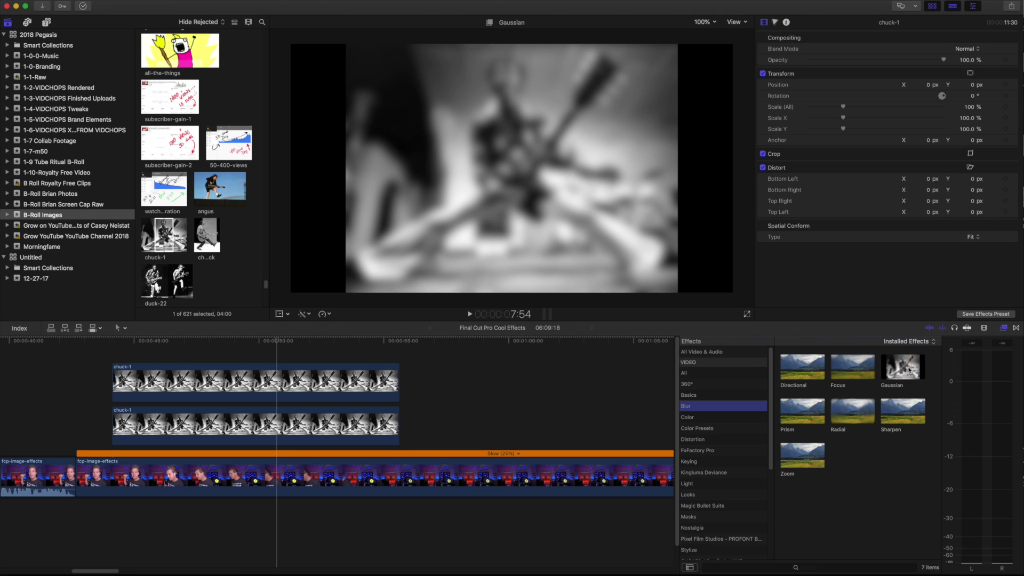
left_click_drag(905, 368, 314, 427)
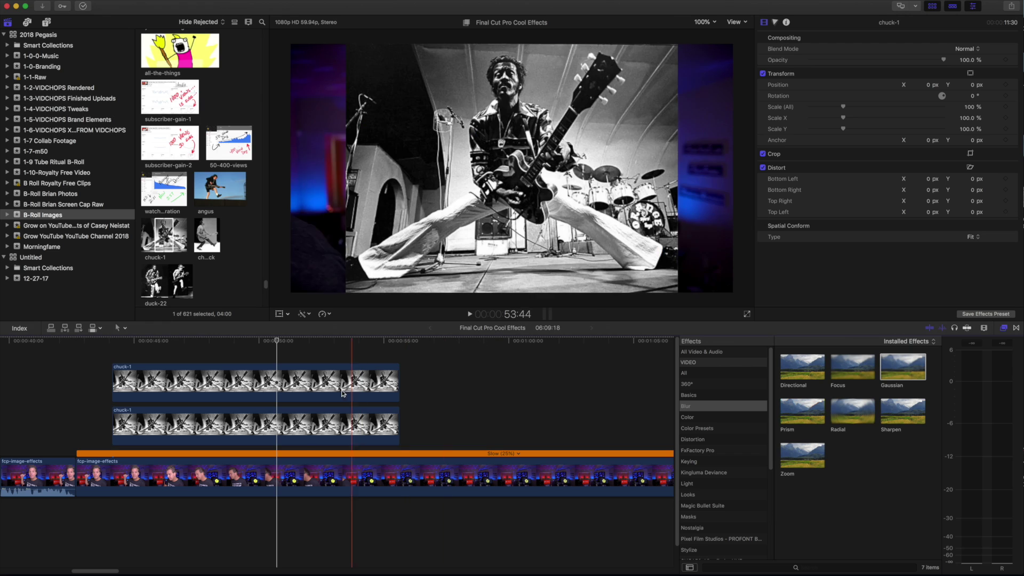
left_click(315, 422)
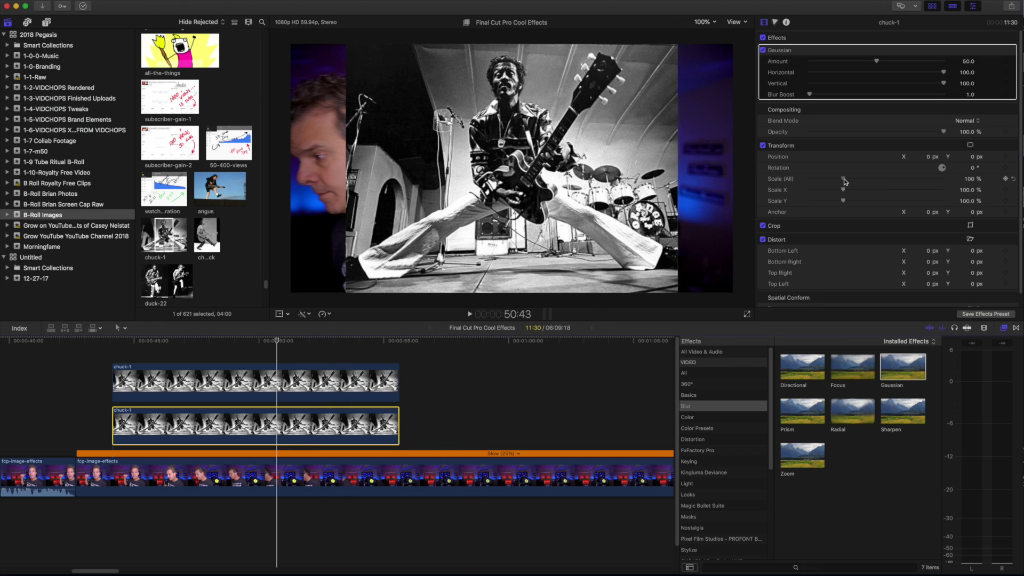
Scale the blurred copy to about 147%, lower the blur to about 24.7, and trim the upper chuck-1.
left_click_drag(844, 181, 860, 187)
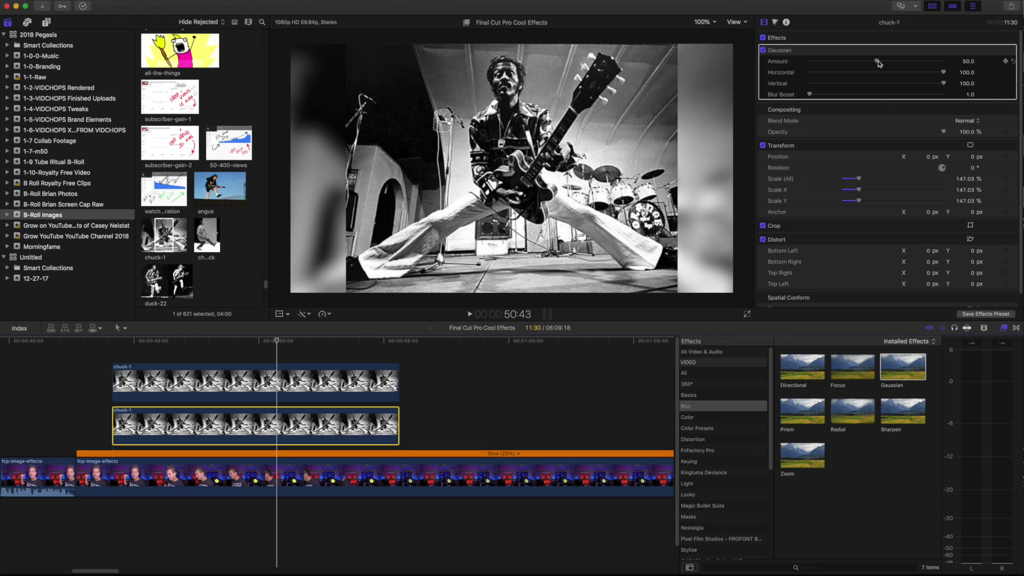
left_click_drag(860, 66, 851, 68)
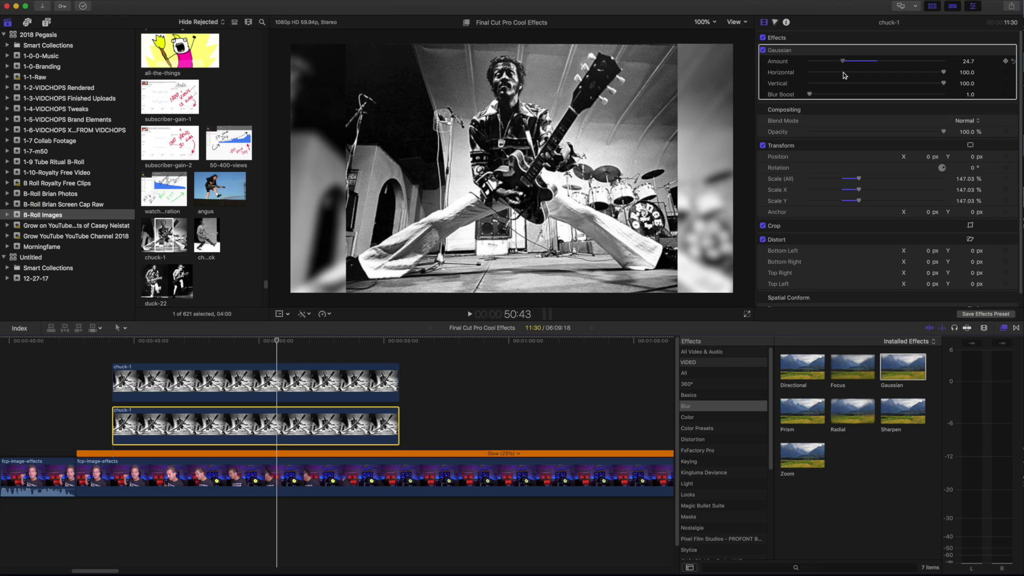
left_click_drag(398, 370, 205, 370)
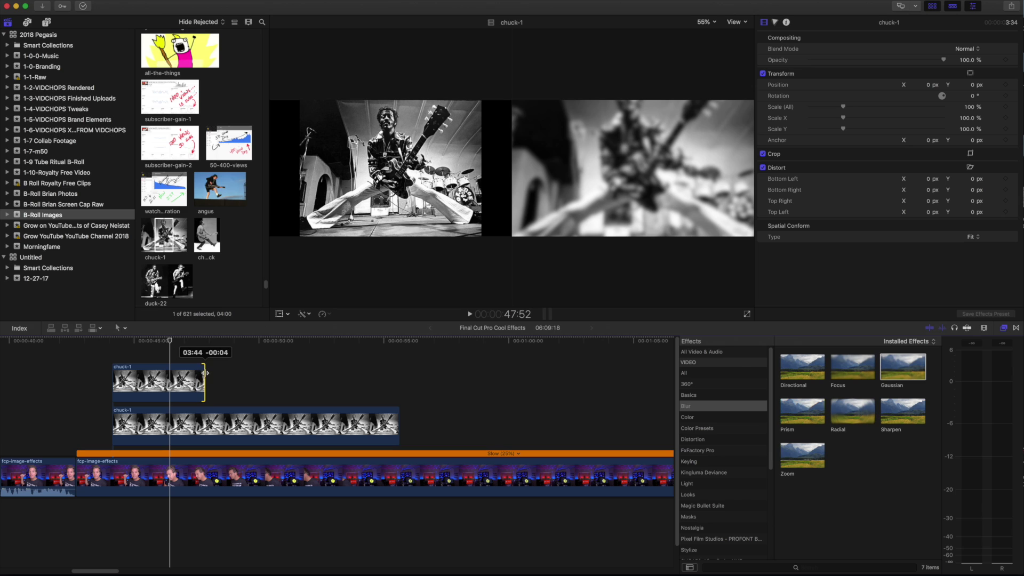
Place the angus guitarist photo directly after the shortened chuck-1 clip on the top lane.
left_click(220, 186)
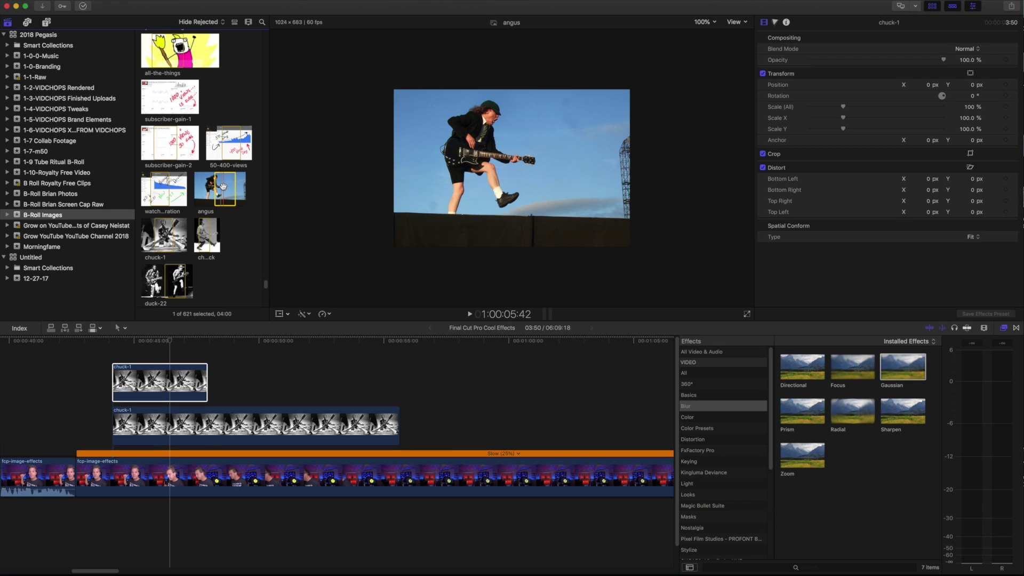
left_click_drag(239, 332, 210, 375)
left_click(207, 375)
key("super+equal")
key("super+equal")
key("super+equal")
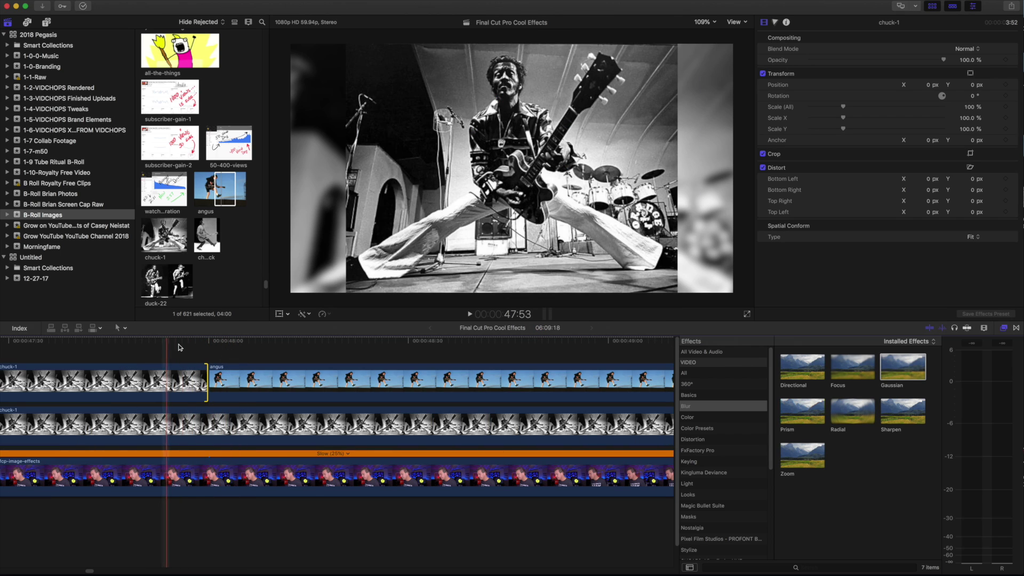
left_click(236, 383)
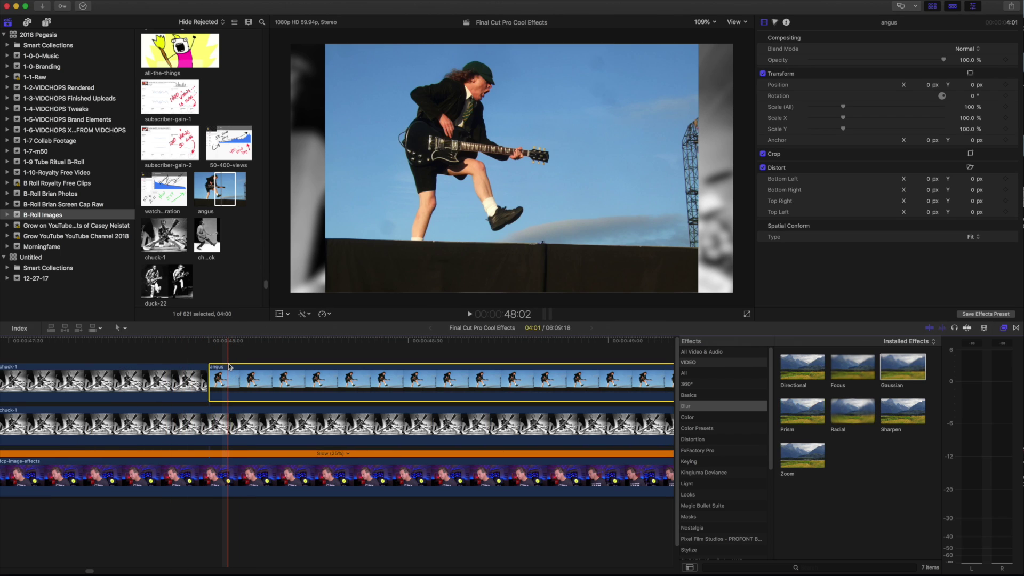
key("super+minus")
key("super+minus")
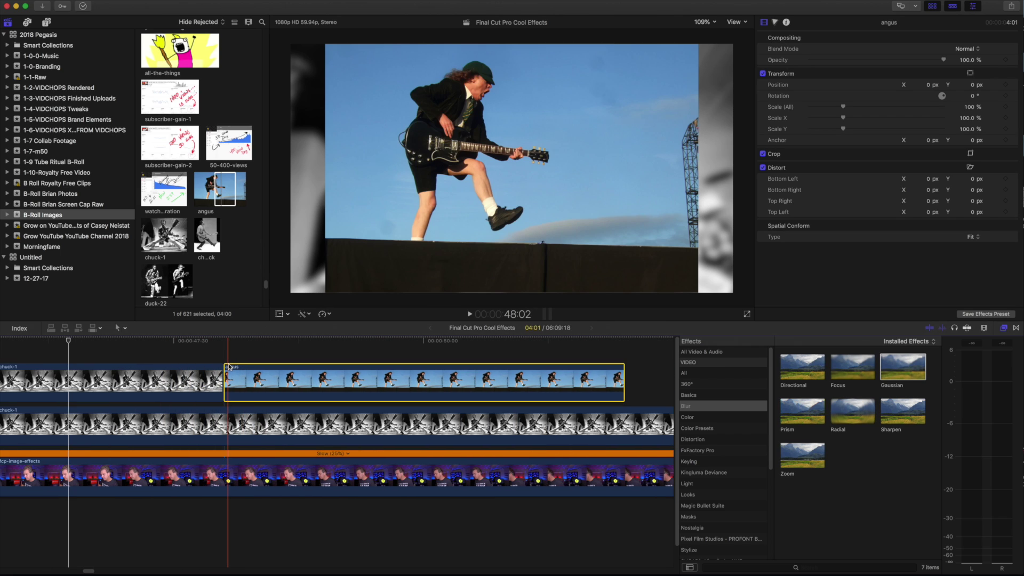
left_click(270, 348)
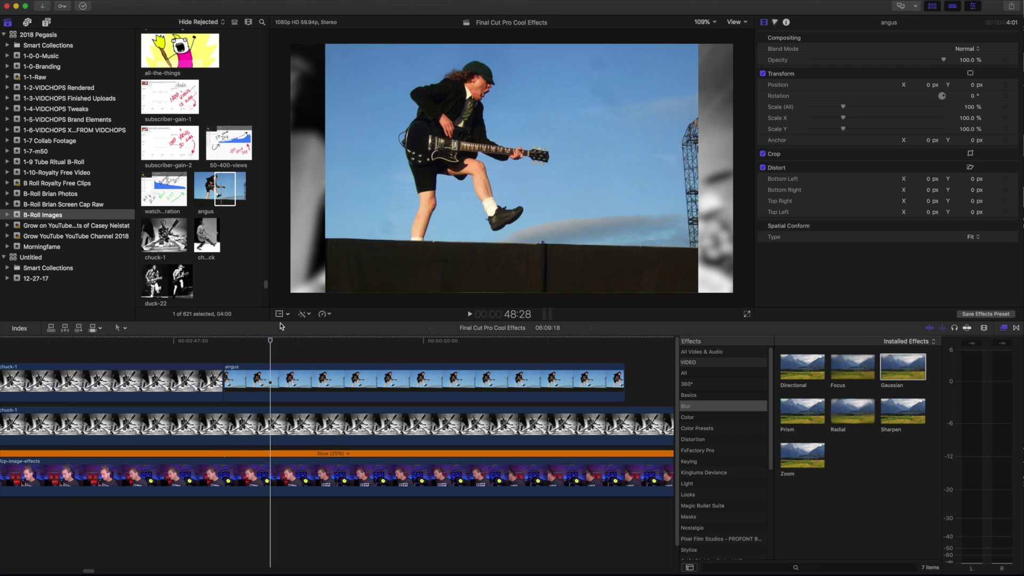
Crop the angus photo narrower by trimming its left and right edges.
left_click(288, 315)
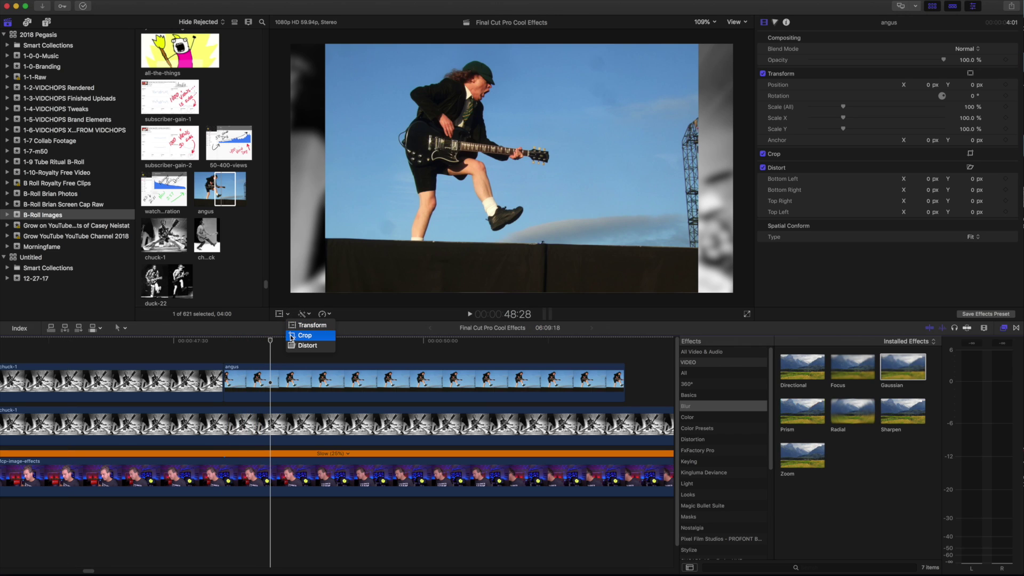
left_click(292, 336)
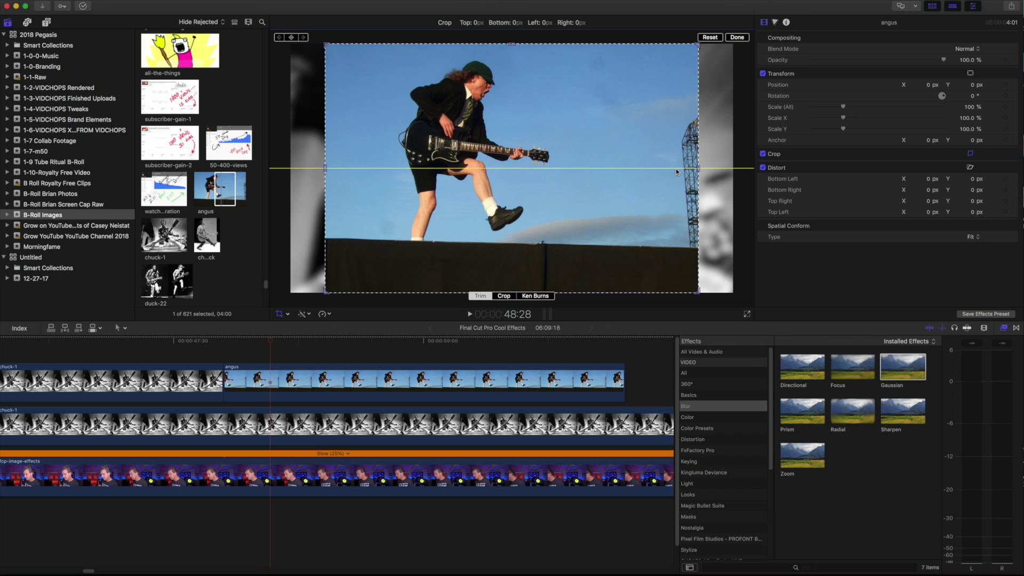
left_click_drag(700, 170, 567, 171)
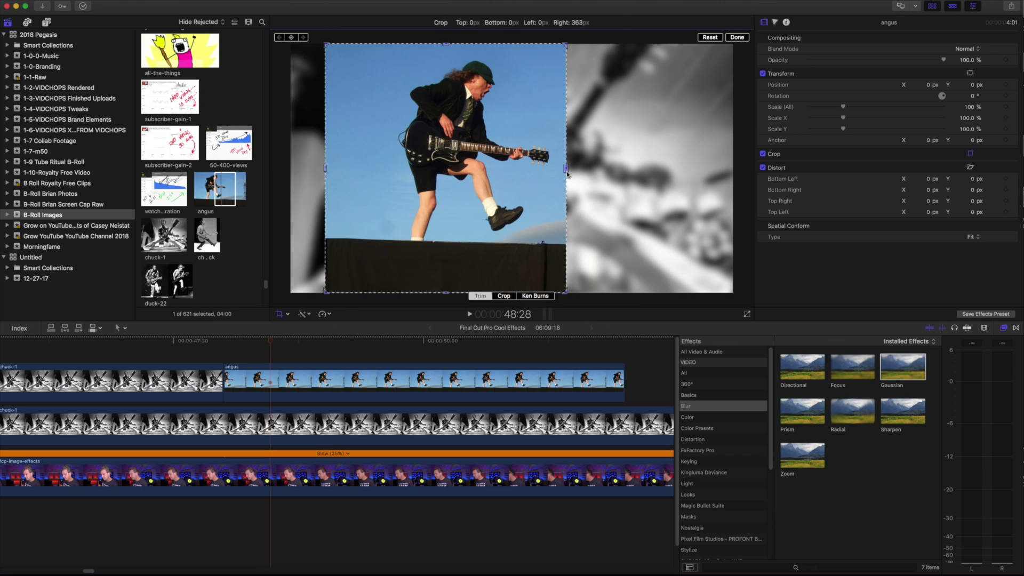
left_click_drag(325, 169, 381, 170)
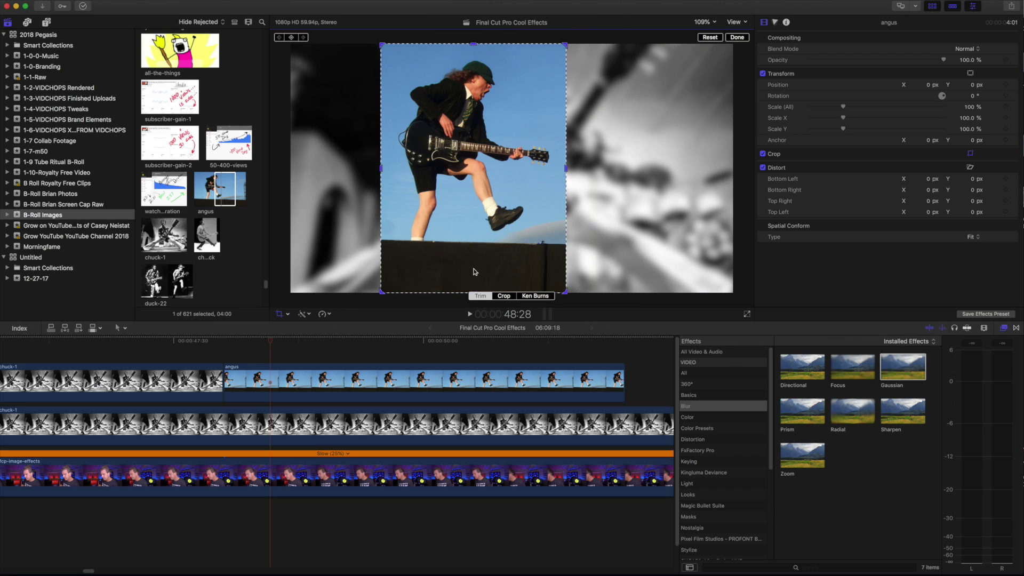
Tilt angus about 17°, scale it to roughly 108%, and add duck-22 after it.
left_click_drag(511, 169, 518, 163)
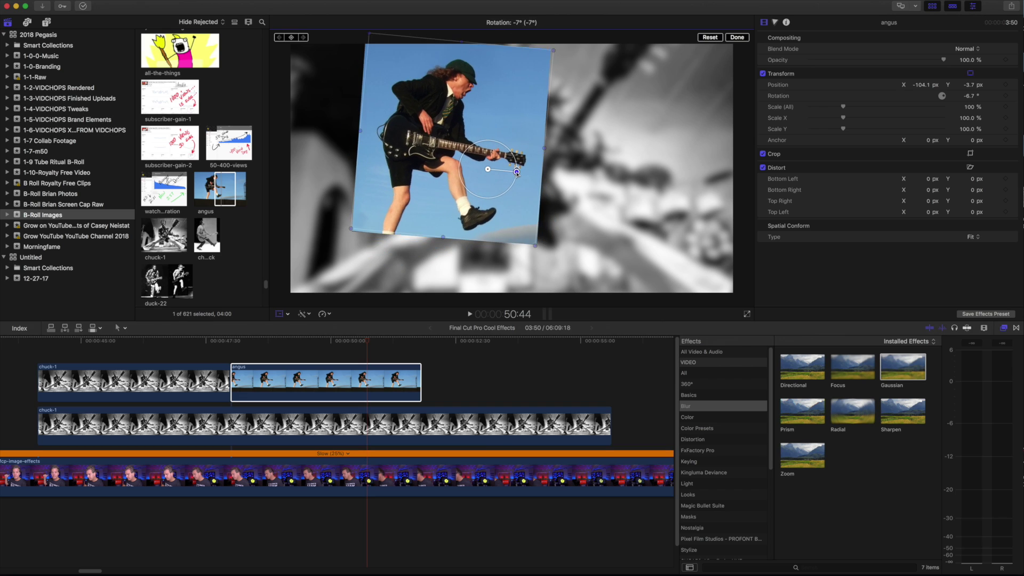
mouse_move(518, 164)
left_mouse_down()
mouse_move(505, 164)
mouse_move(499, 185)
left_mouse_up()
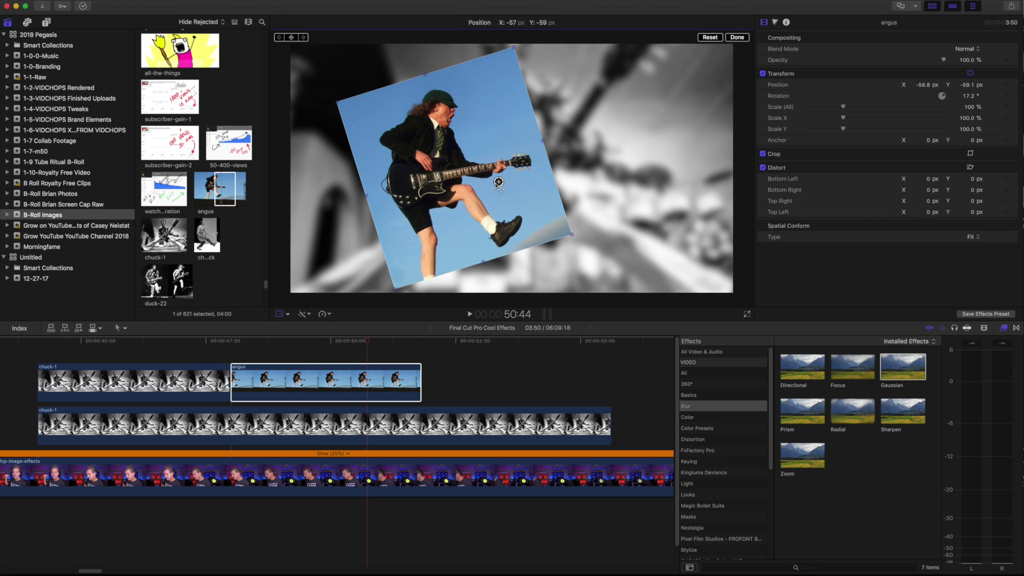
left_click_drag(572, 235, 577, 238)
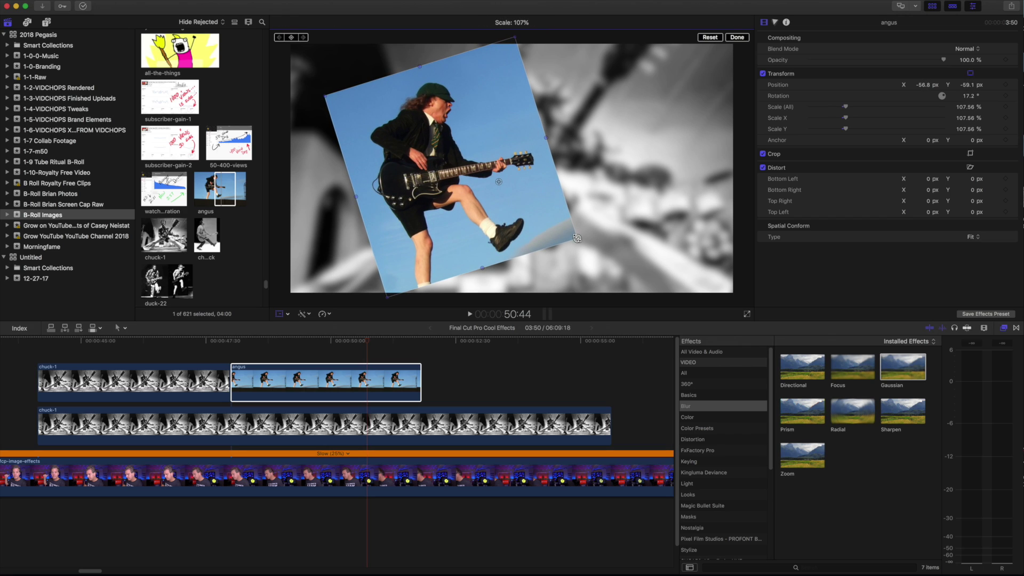
left_click_drag(577, 238, 577, 238)
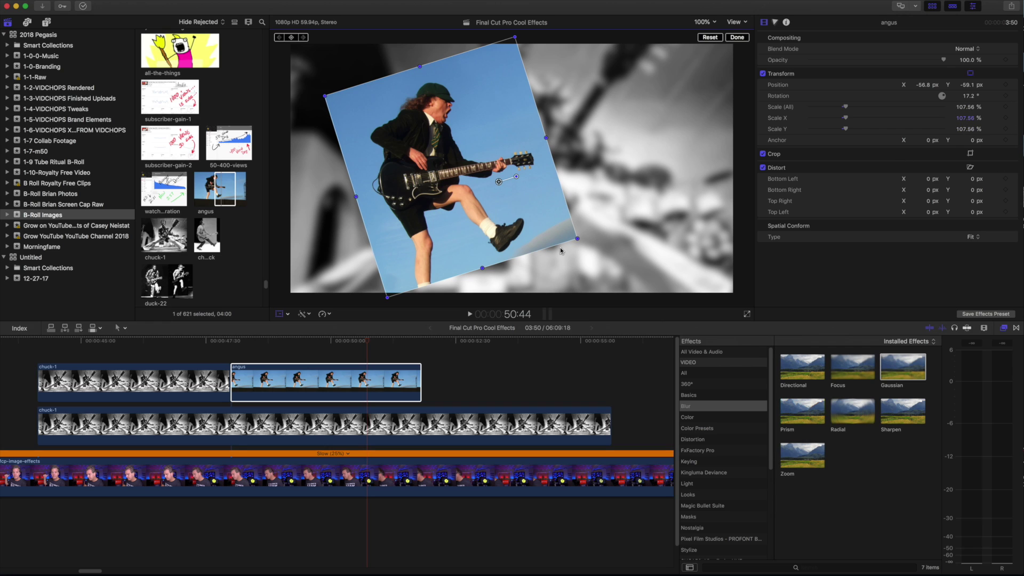
mouse_move(576, 239)
left_mouse_down()
mouse_move(584, 243)
mouse_move(578, 237)
left_mouse_up()
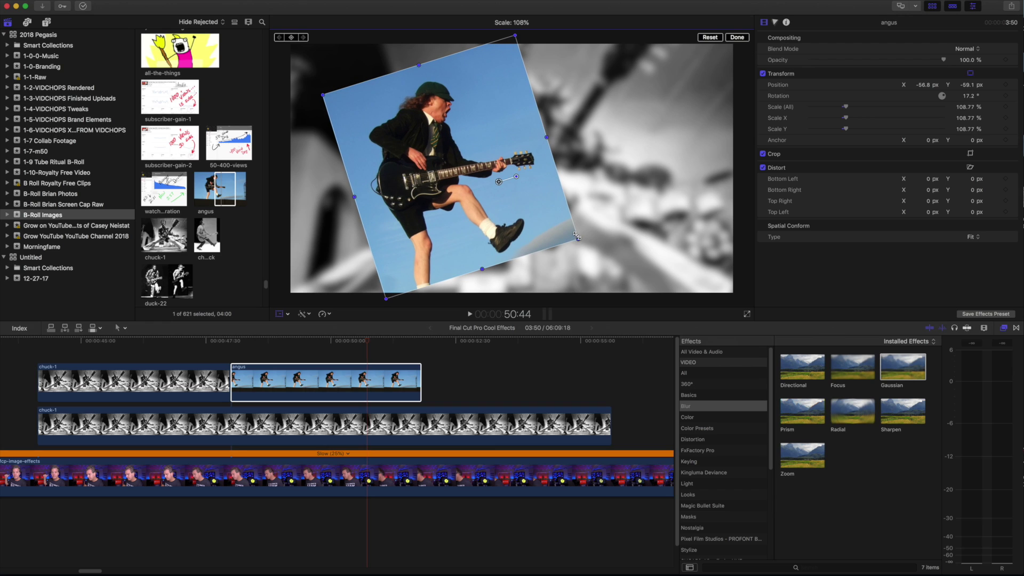
left_click_drag(176, 278, 427, 373)
left_click(173, 400)
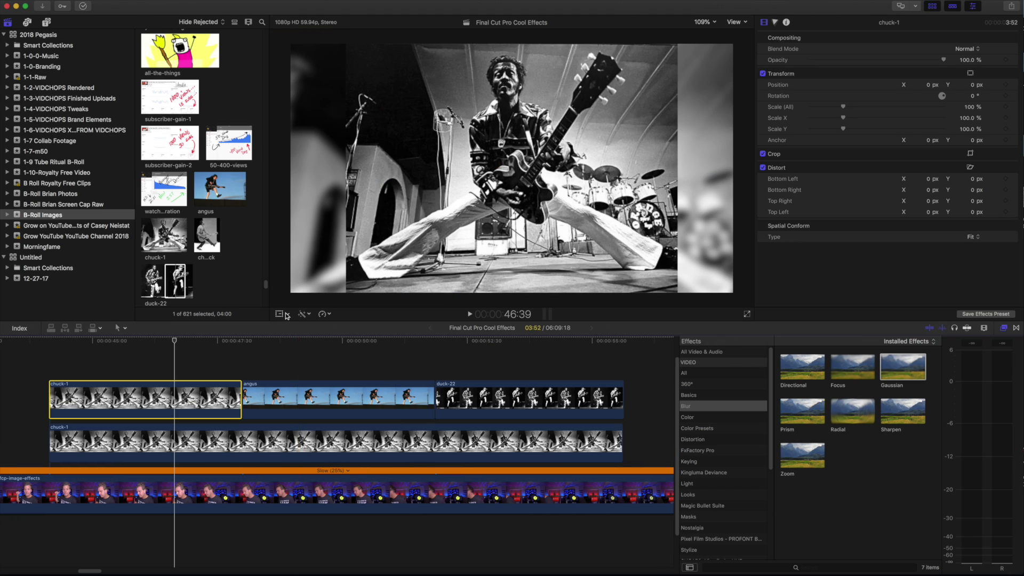
Shrink the top chuck-1 photo to about 86% and tilt it roughly 3°.
left_click(288, 315)
left_click(294, 326)
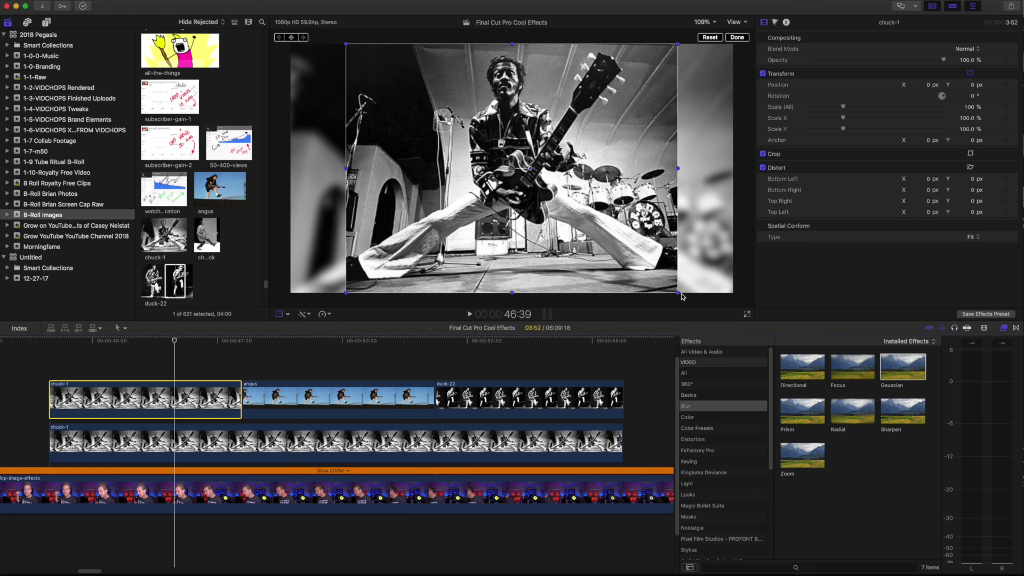
left_click_drag(678, 292, 655, 277)
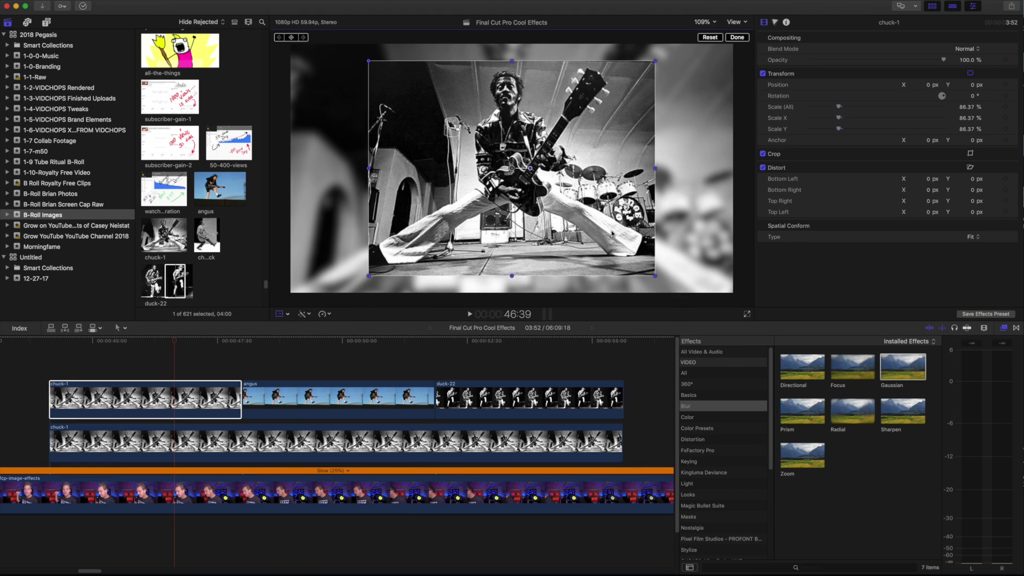
left_click_drag(537, 169, 542, 189)
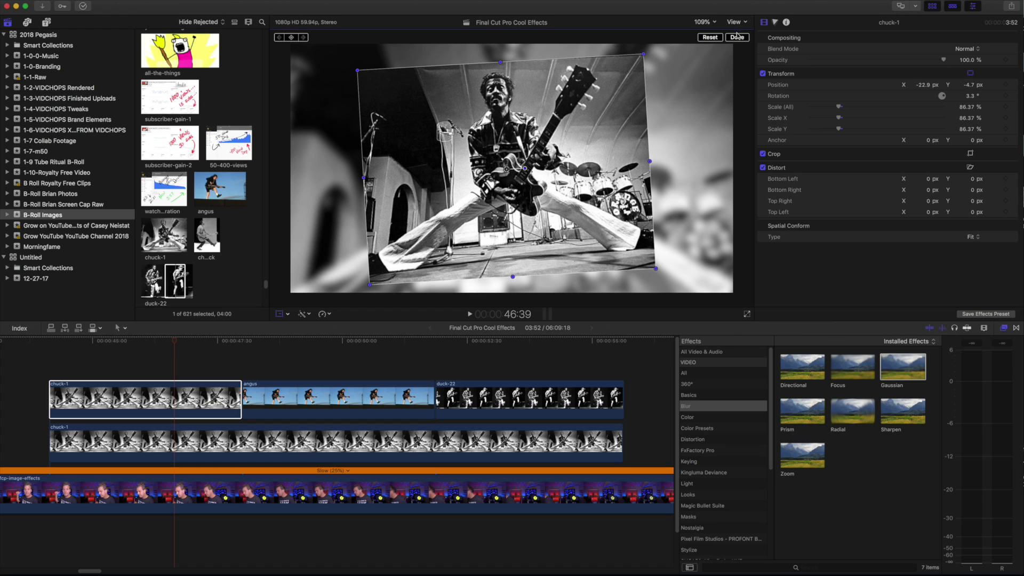
left_click(738, 36)
left_click(301, 375)
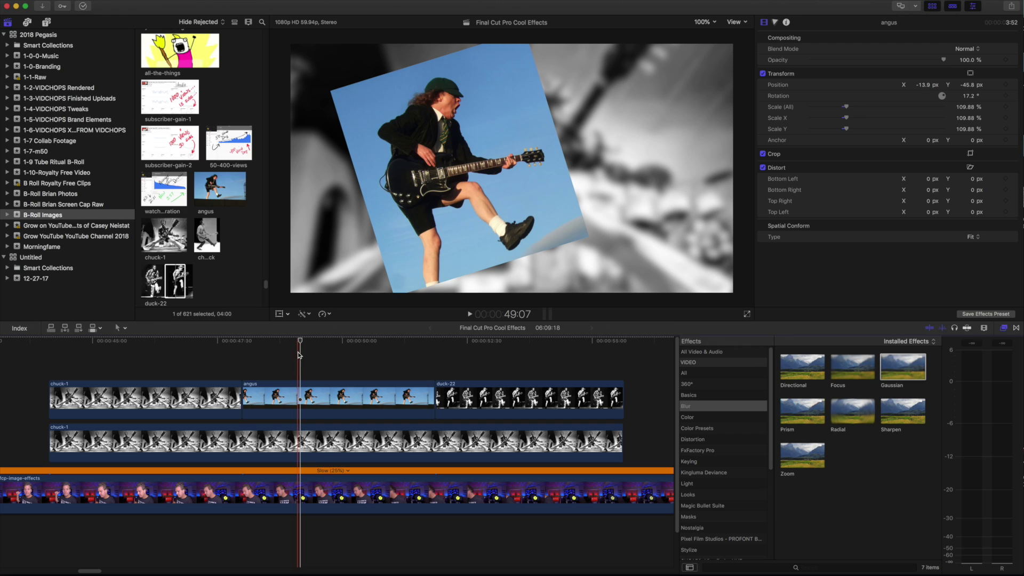
left_click(516, 360)
Resize the duck-22 photo with on-screen transform handles to about 90%.
left_click(526, 380)
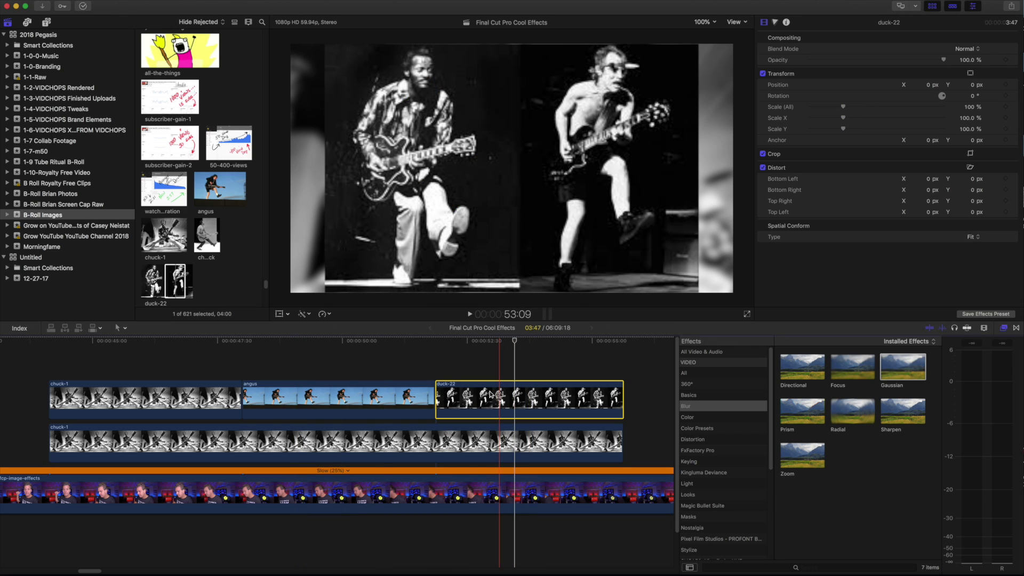
left_click(288, 314)
left_click(294, 330)
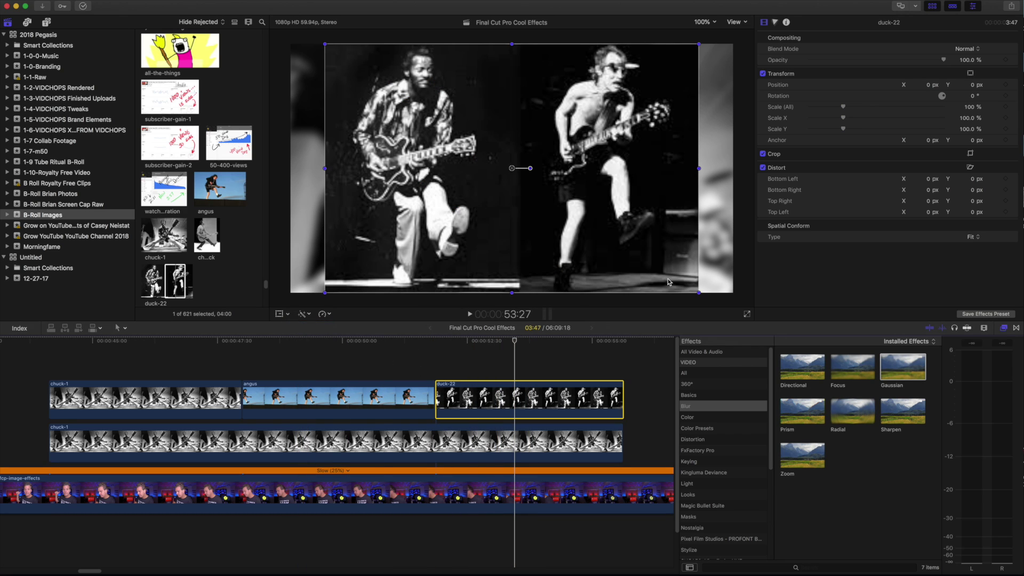
left_click_drag(699, 292, 673, 276)
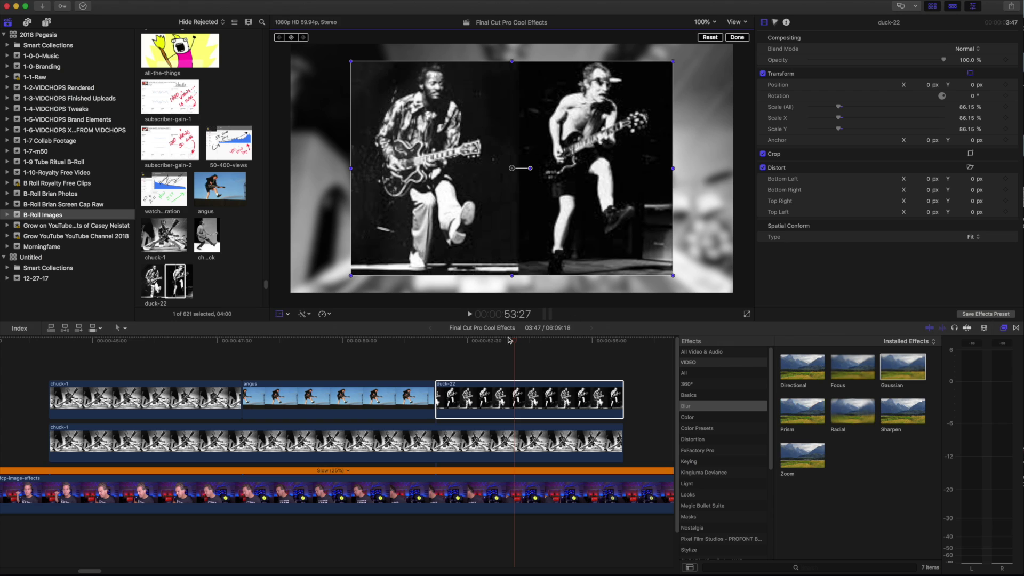
left_click(288, 315)
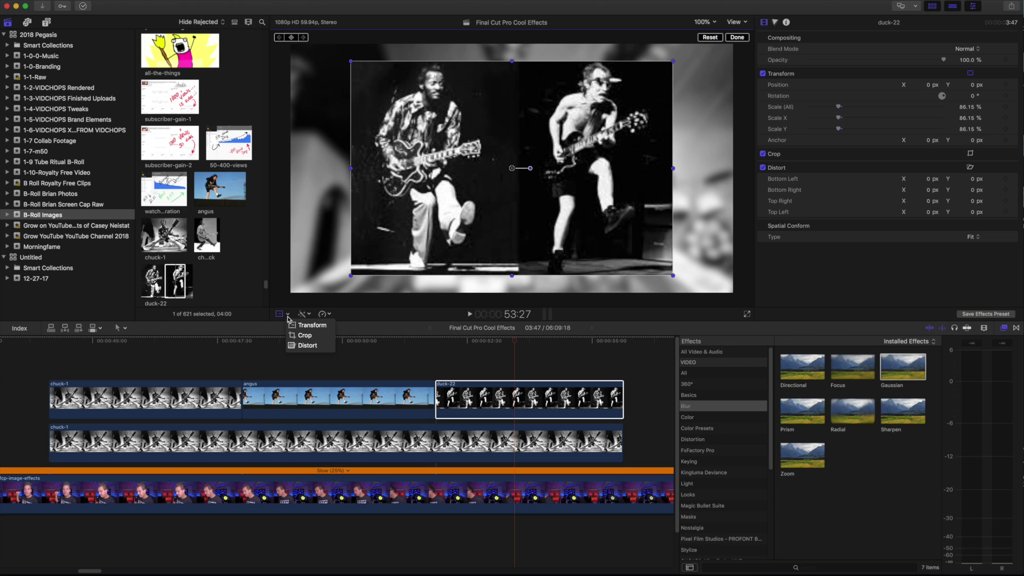
left_click(286, 316)
left_click(292, 326)
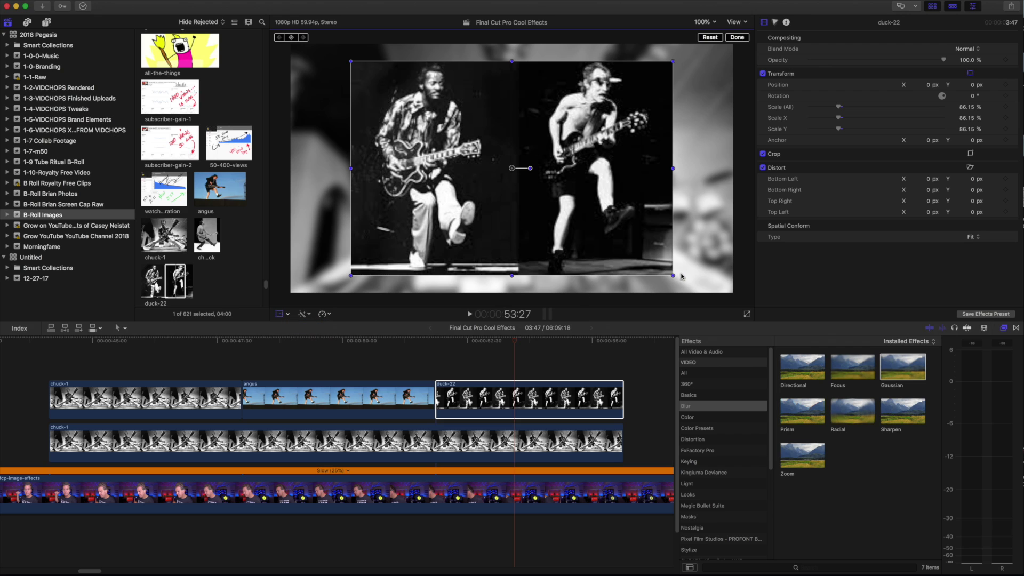
left_click_drag(673, 275, 680, 280)
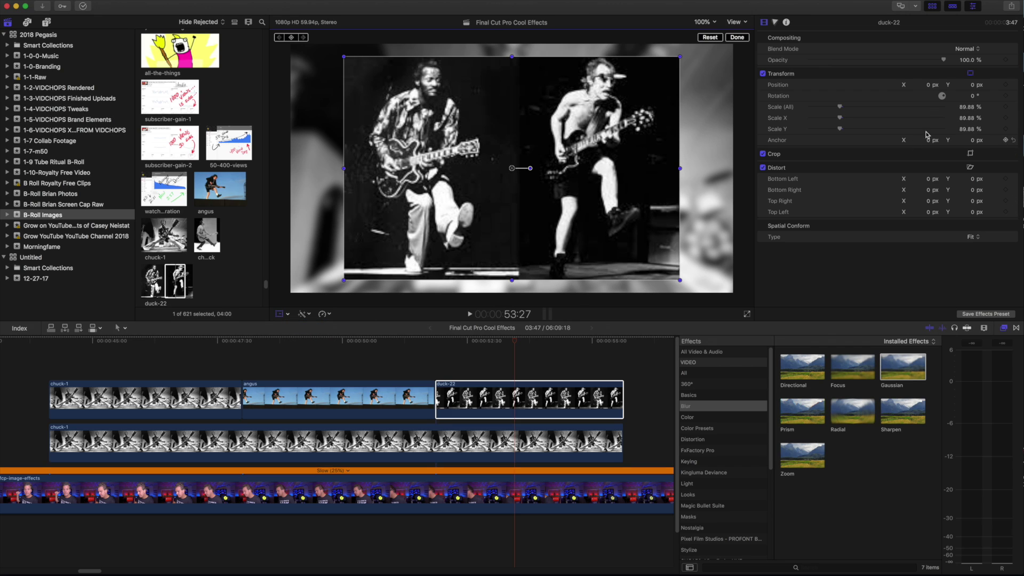
Keyframe duck-22's Scale (All) value in the Inspector so the photo grows across the clip.
left_click(965, 108)
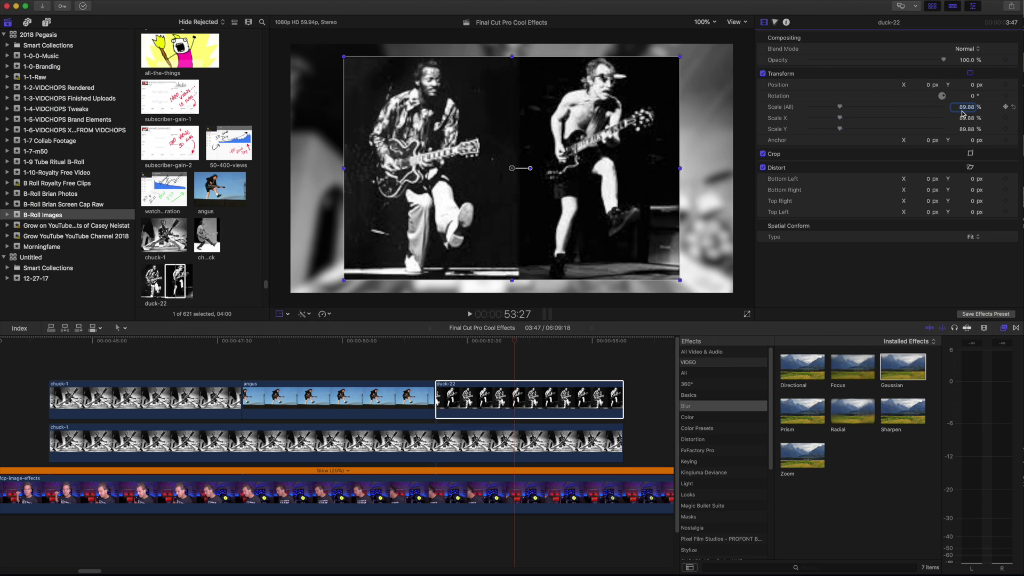
mouse_move(964, 114)
left_mouse_down()
mouse_move(981, 109)
mouse_move(968, 110)
left_mouse_up()
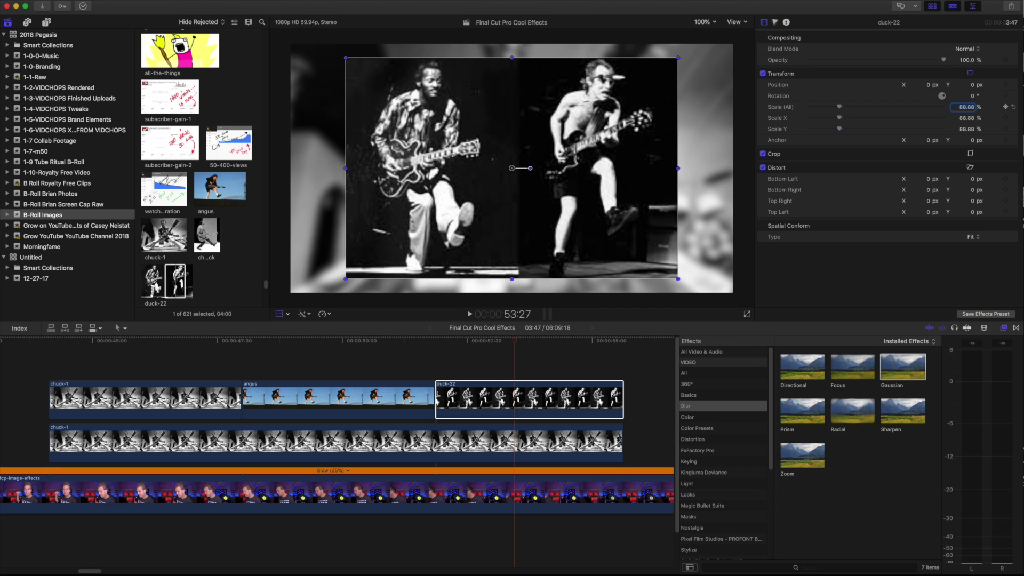
left_click(489, 367)
left_click(479, 382)
Group chuck-1, angus and duck-22 into the compound clip 'Final Cut Pro Cool Effects Clip 1'.
left_click(340, 405, "super")
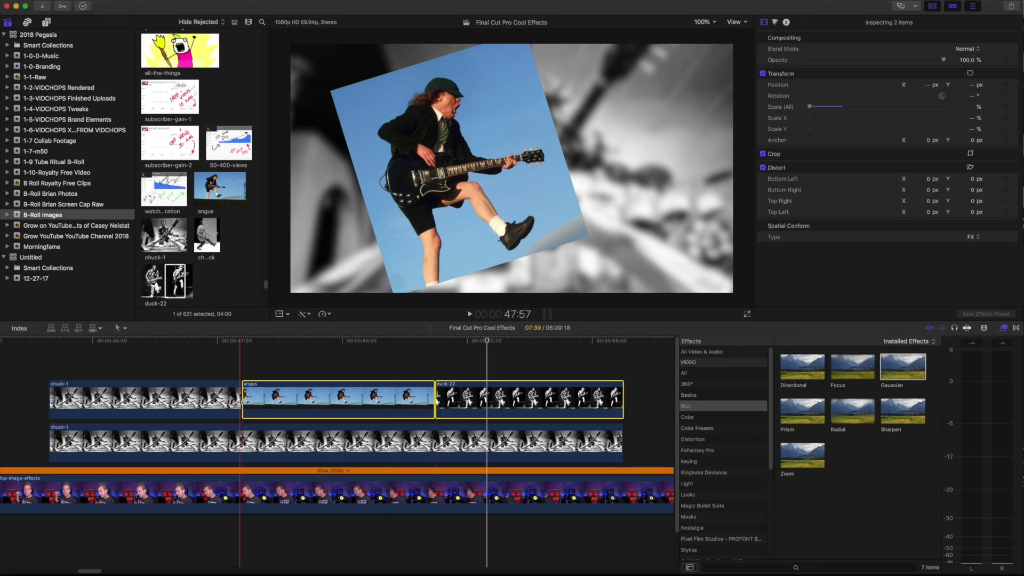
left_click(217, 400, "super")
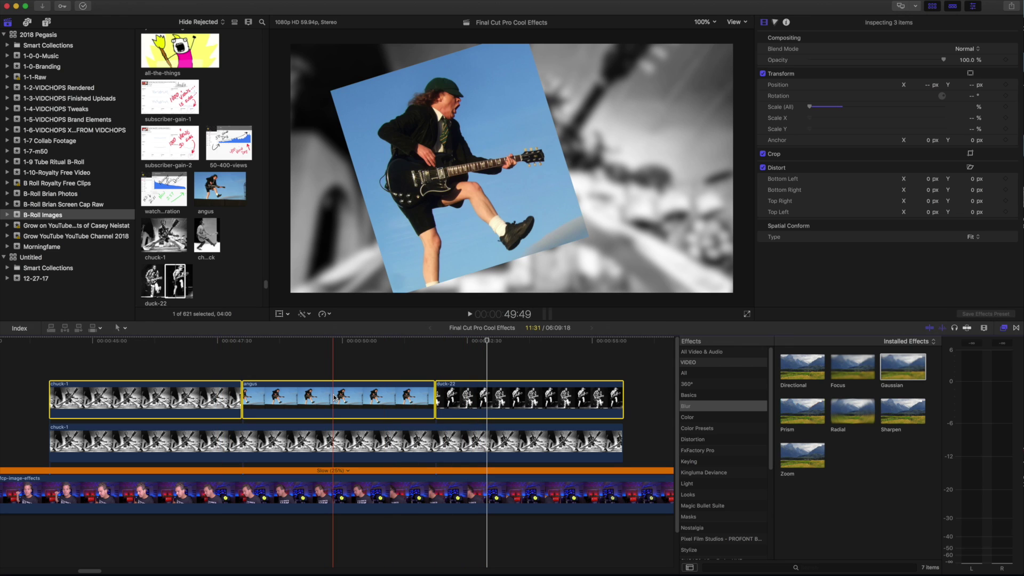
right_click(335, 398)
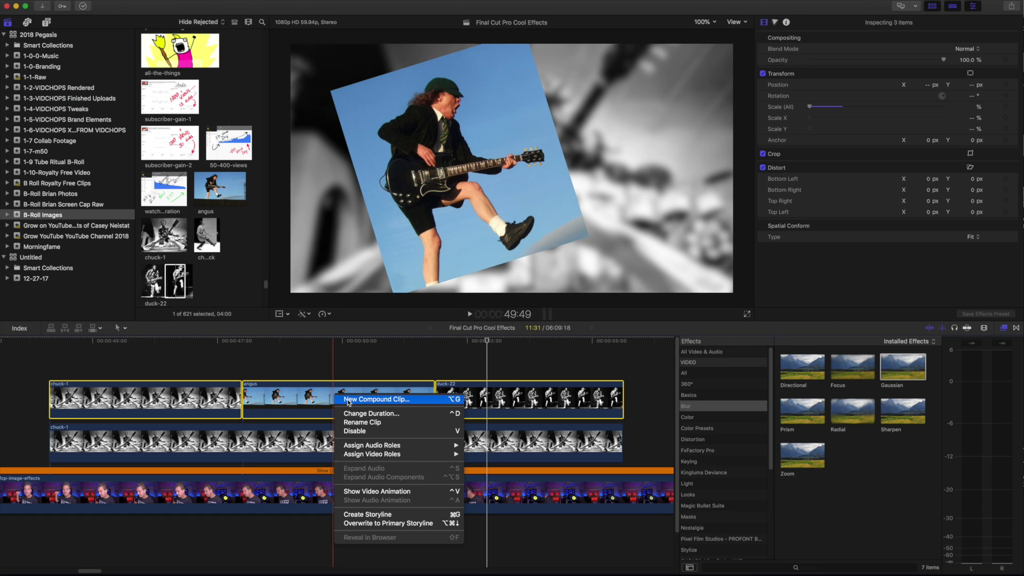
left_click(349, 400)
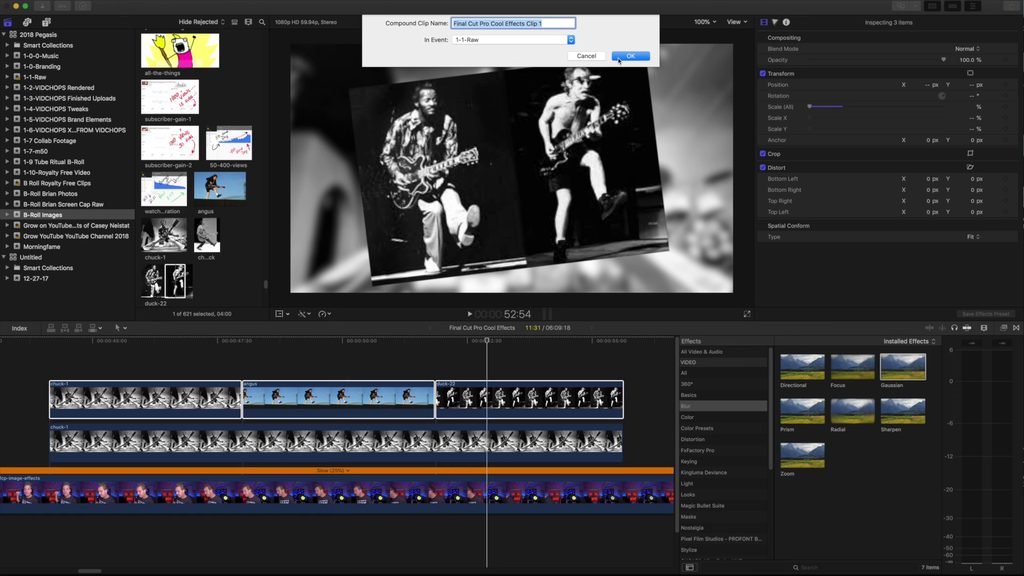
left_click(618, 57)
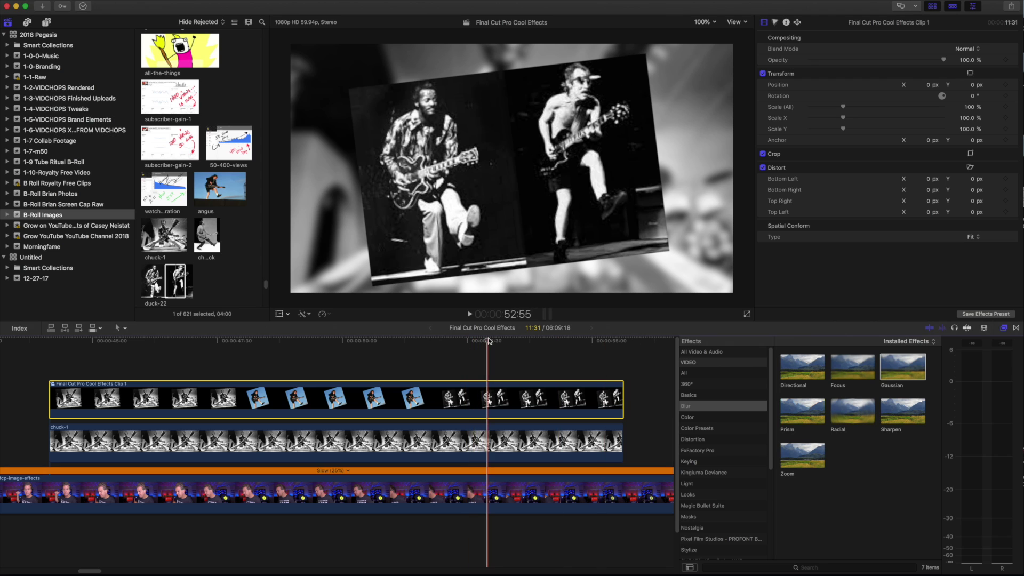
mouse_move(228, 341)
left_mouse_down()
mouse_move(463, 341)
mouse_move(213, 352)
mouse_move(322, 355)
left_mouse_up()
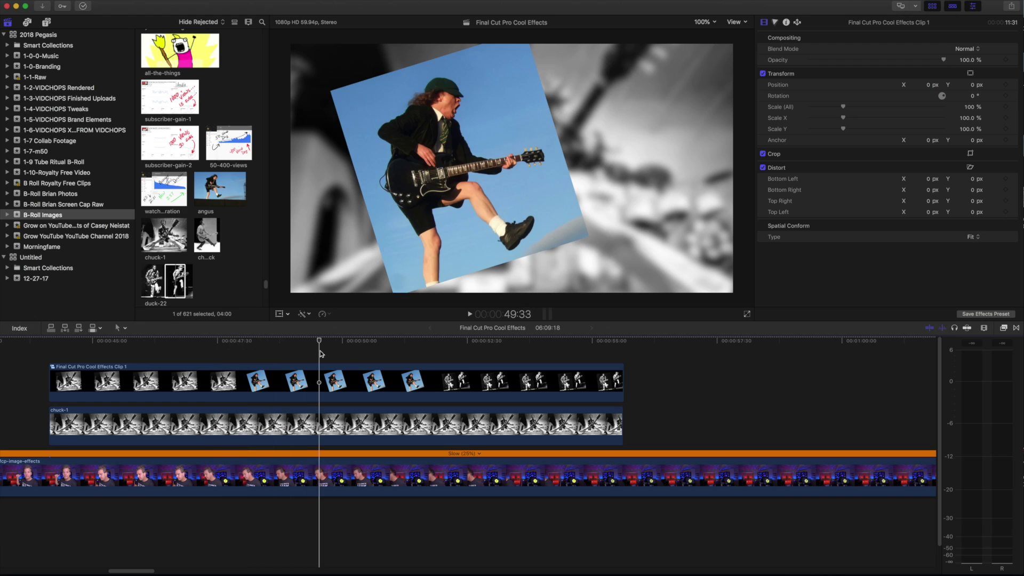
Drag the Graphic effect, found by searching 'gra', onto the Cool Effects Clip 1 compound clip.
left_click(343, 390)
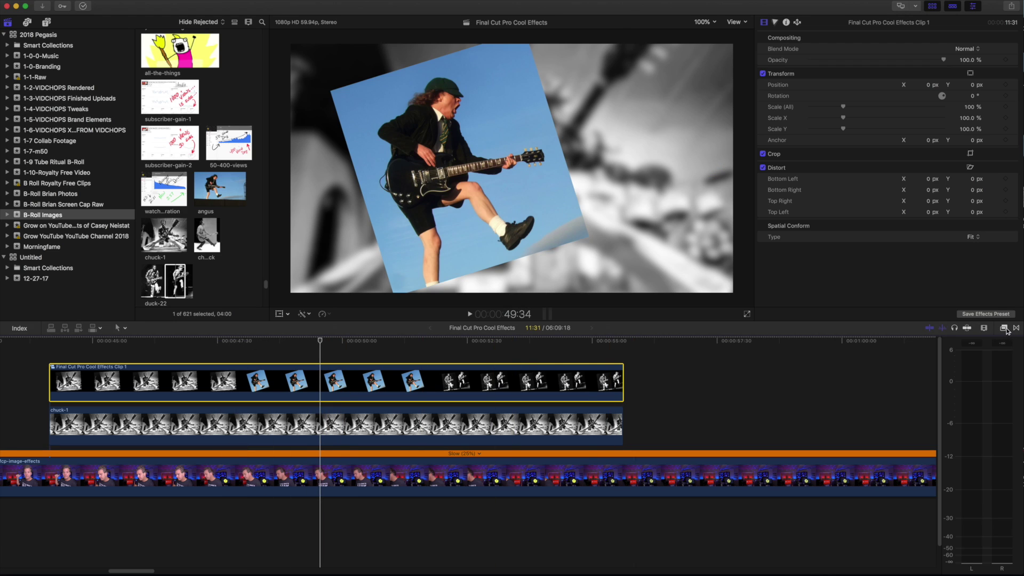
left_click(1004, 328)
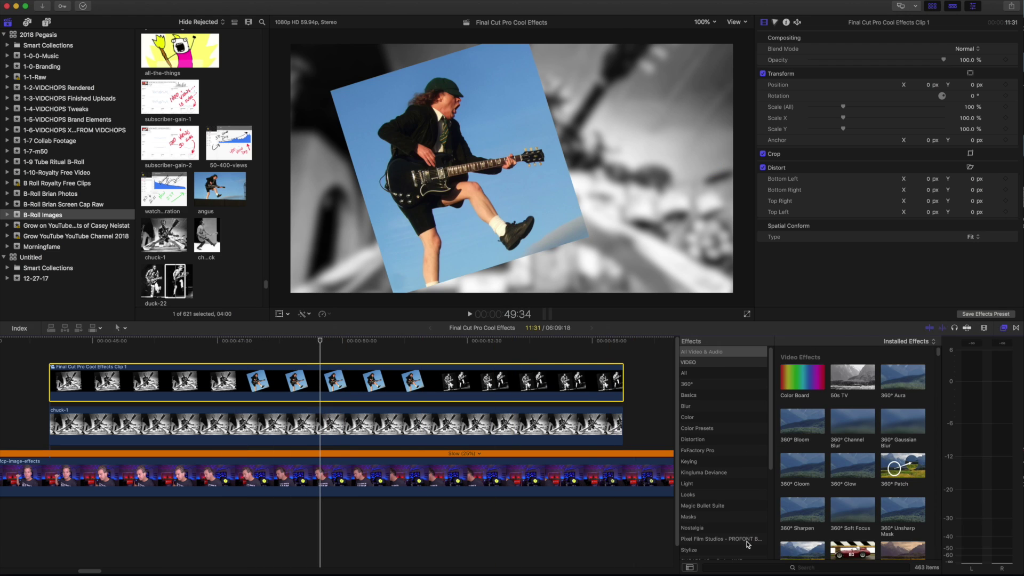
left_click(731, 569)
type("gra")
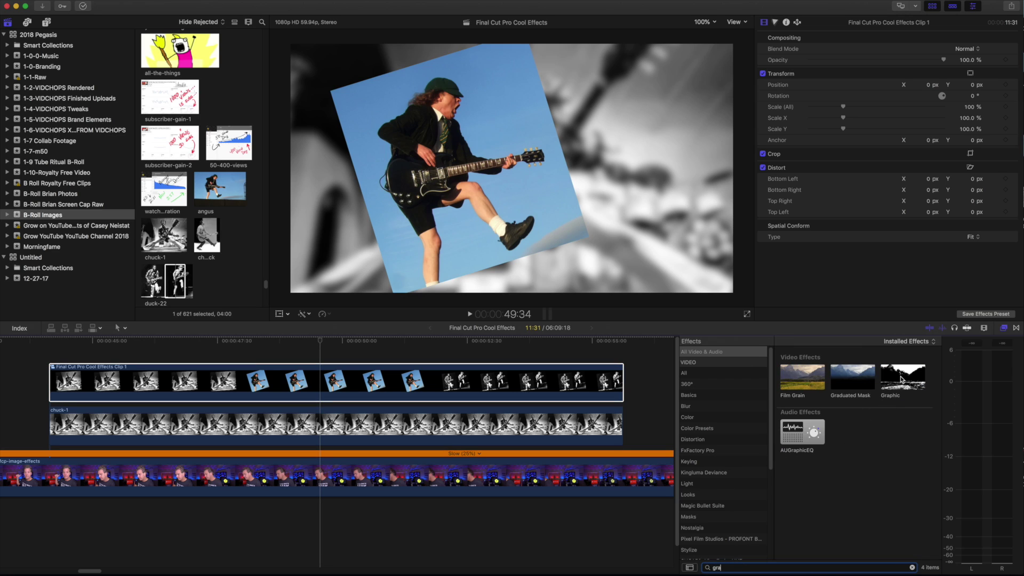
left_click_drag(902, 377, 392, 390)
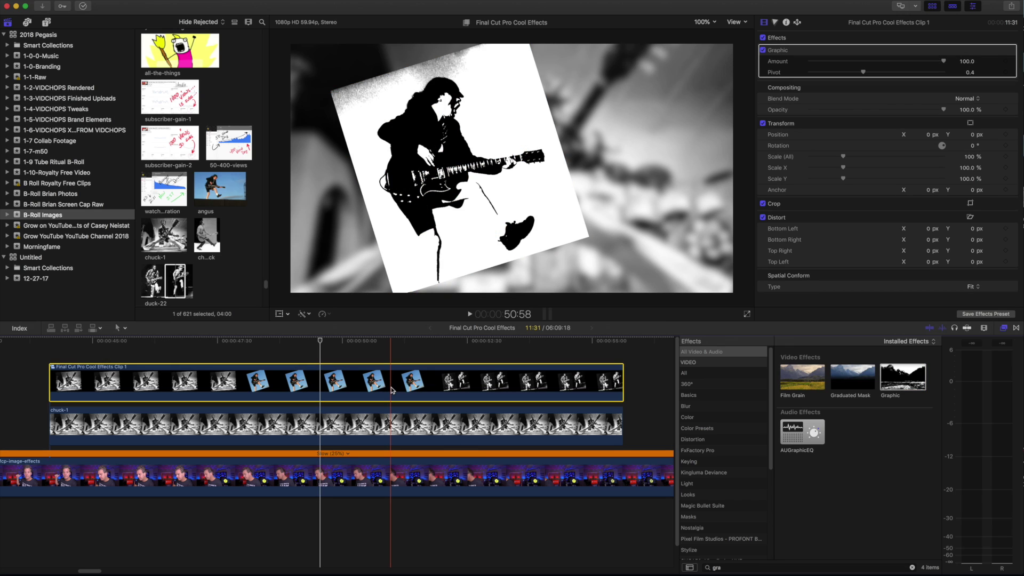
Fine-tune the collage's Graphic amount to about 91 while previewing the angus photo.
left_click(205, 347)
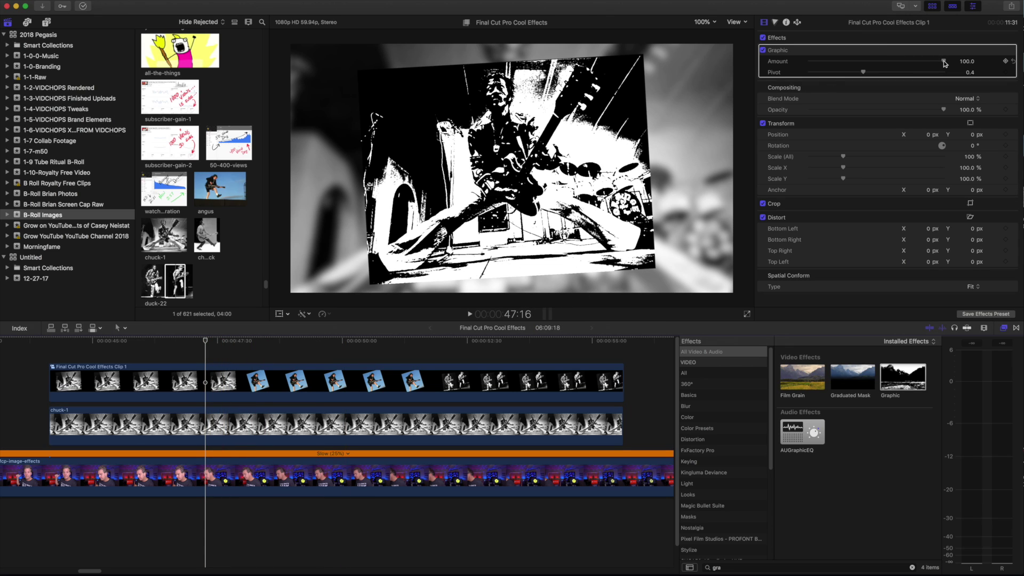
left_click_drag(942, 63, 882, 75)
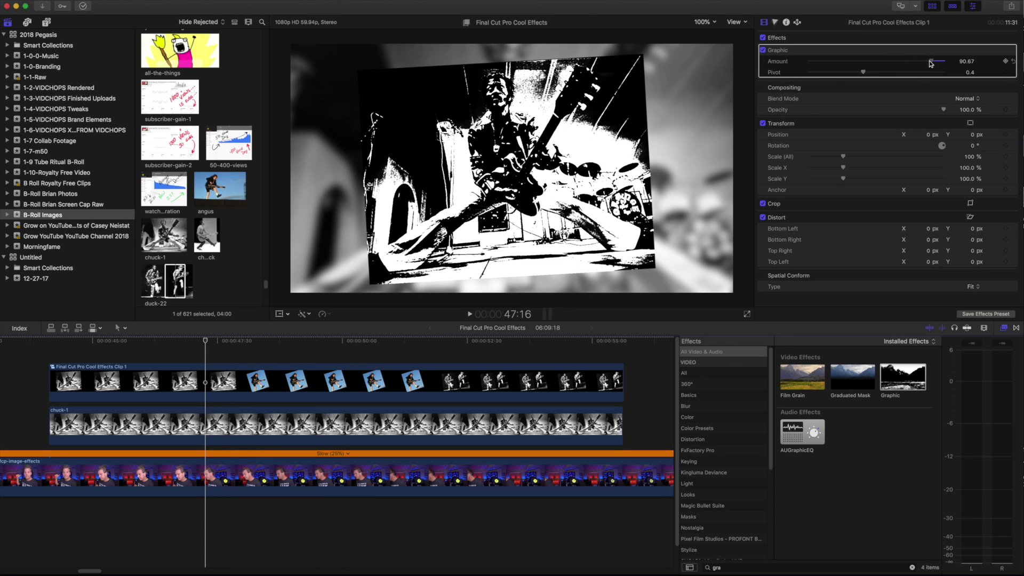
left_click(323, 344)
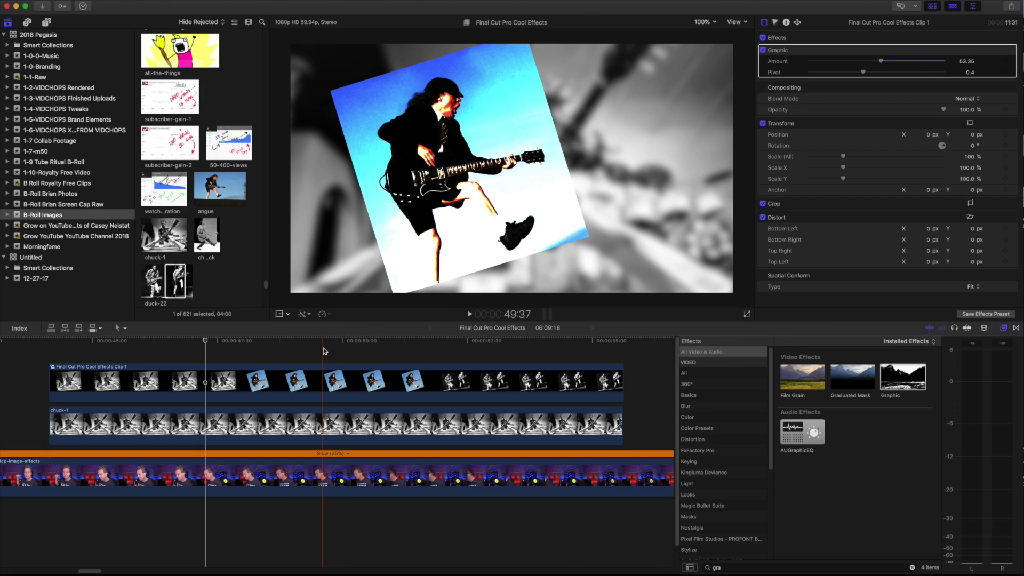
left_click_drag(323, 348, 329, 344)
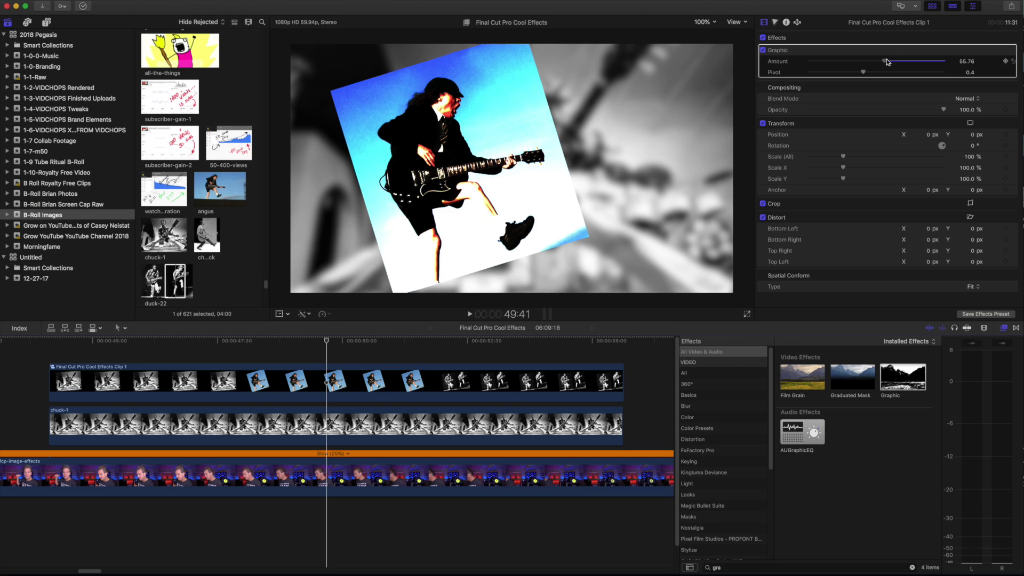
left_click_drag(887, 62, 917, 65)
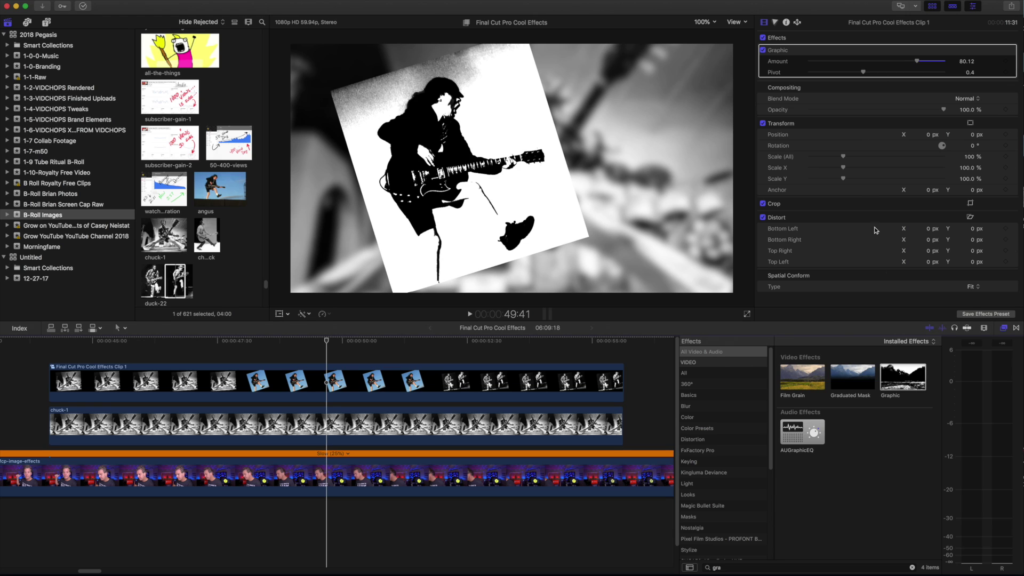
Apply Graphic to the chuck-1 background with a lower Amount, then reselect the collage.
left_click_drag(900, 375, 495, 434)
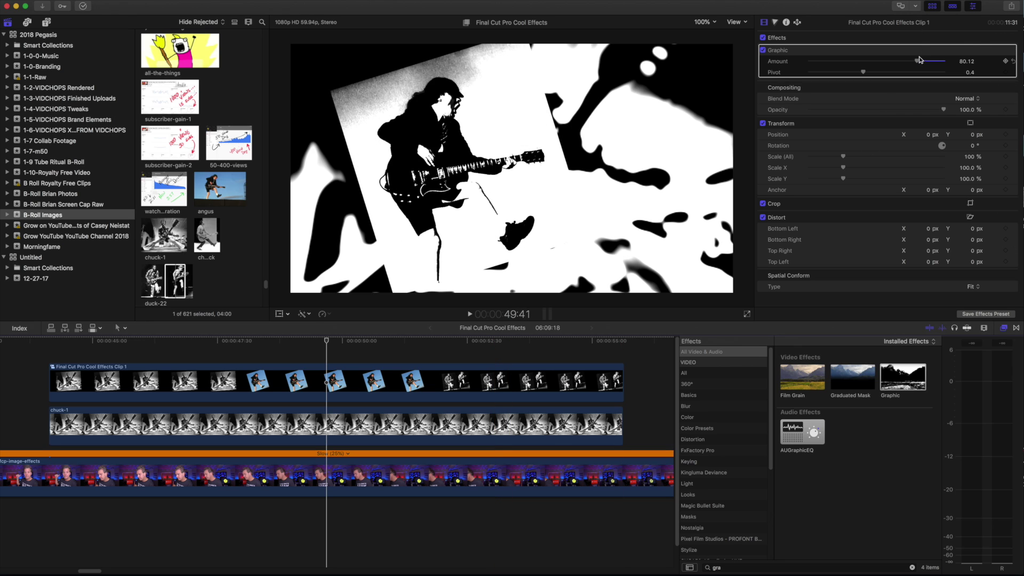
left_click_drag(918, 63, 895, 134)
left_click(85, 381)
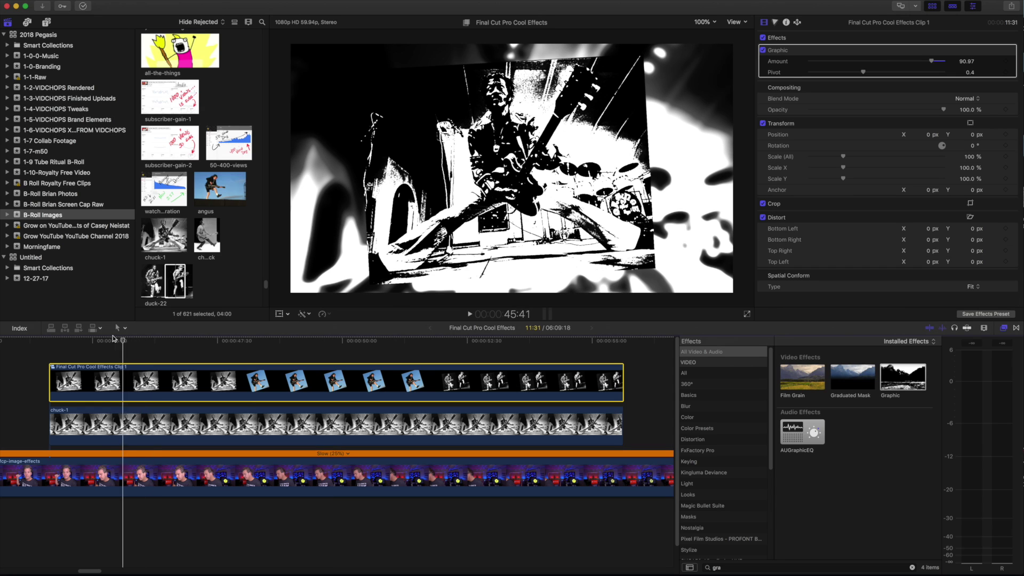
Set a starting Transform keyframe at the beginning of the collage clip.
mouse_move(59, 337)
left_mouse_down()
mouse_move(340, 341)
mouse_move(50, 341)
left_mouse_up()
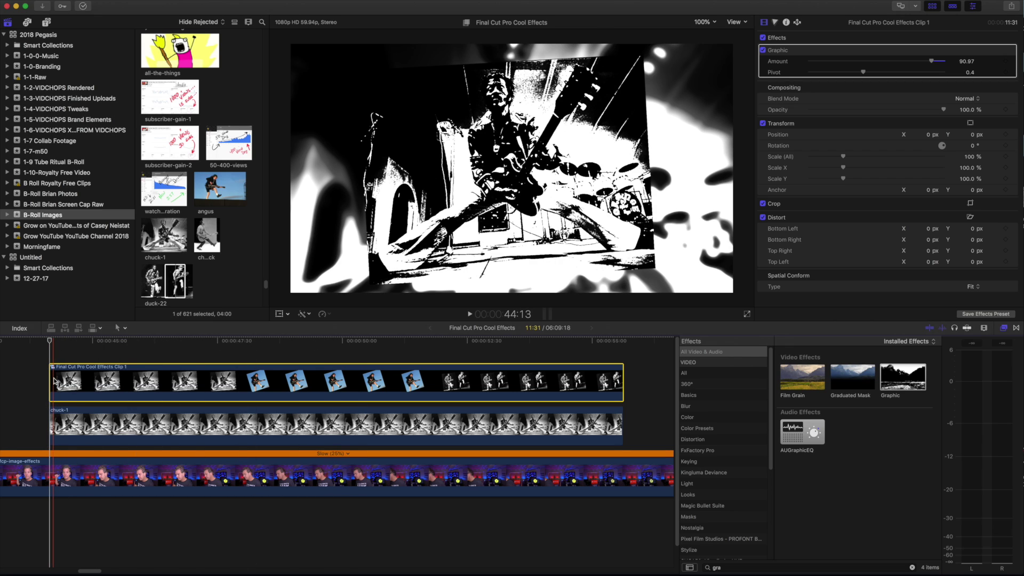
left_click(289, 315)
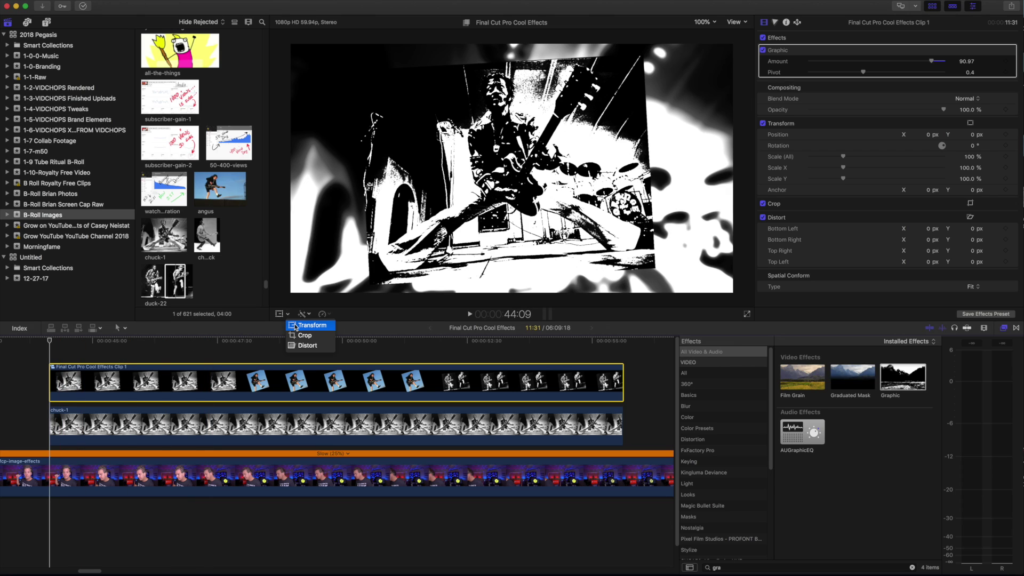
left_click(295, 325)
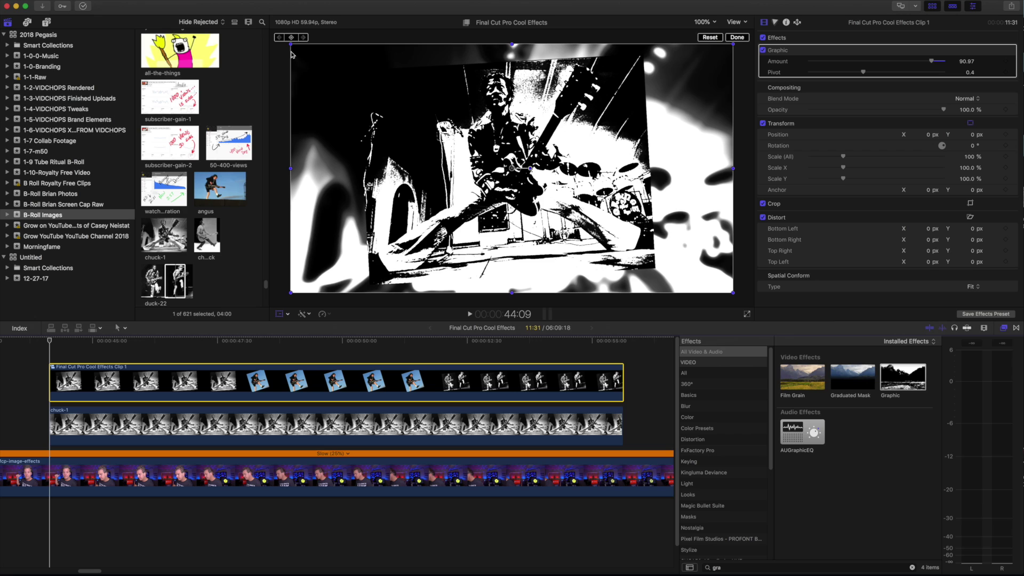
left_click(292, 38)
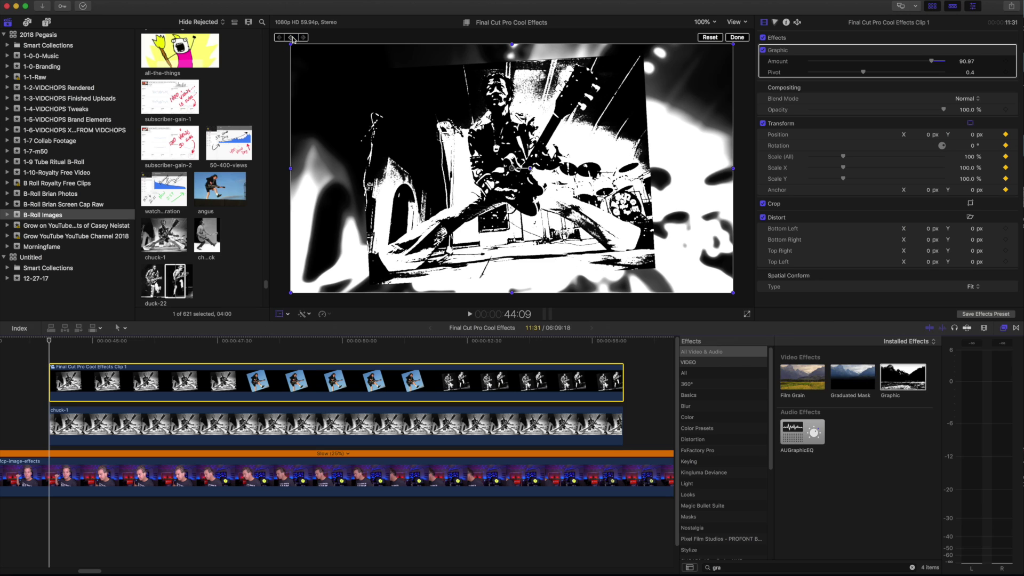
Later in the collage, raise Scale (All) to about 108%.
left_click_drag(50, 343, 625, 344)
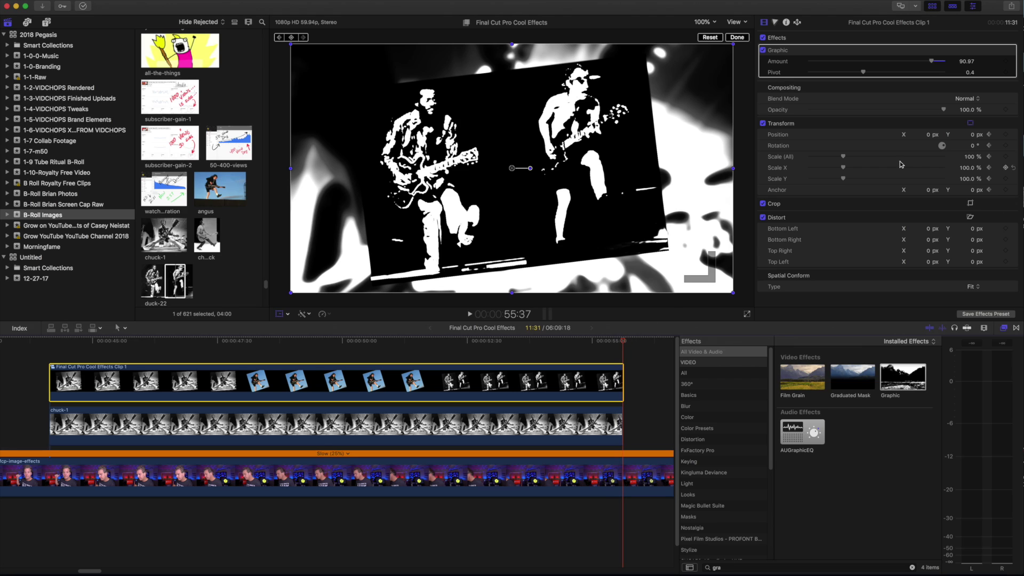
left_click(969, 157)
left_click_drag(970, 159, 976, 159)
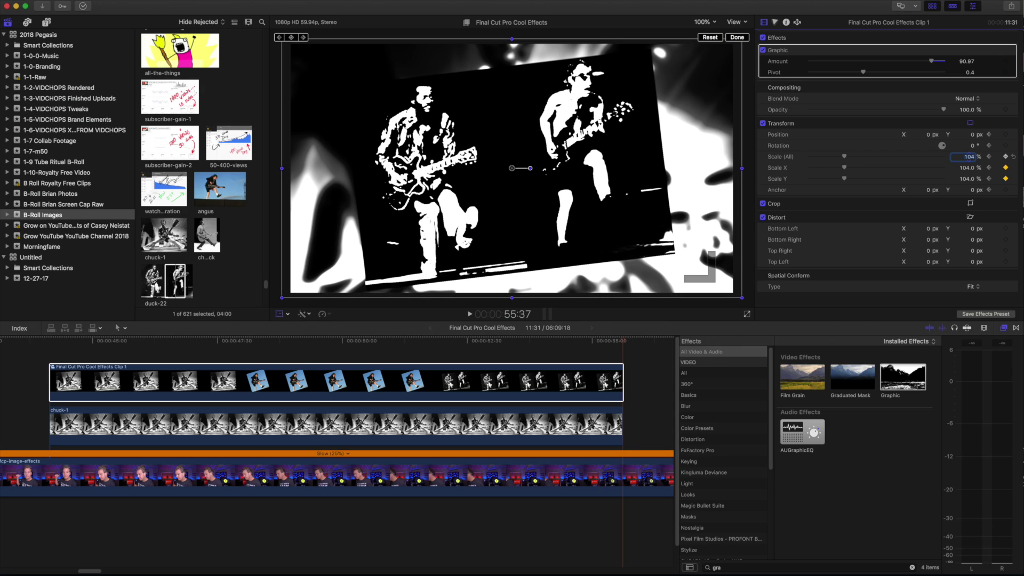
left_click_drag(970, 156, 971, 156)
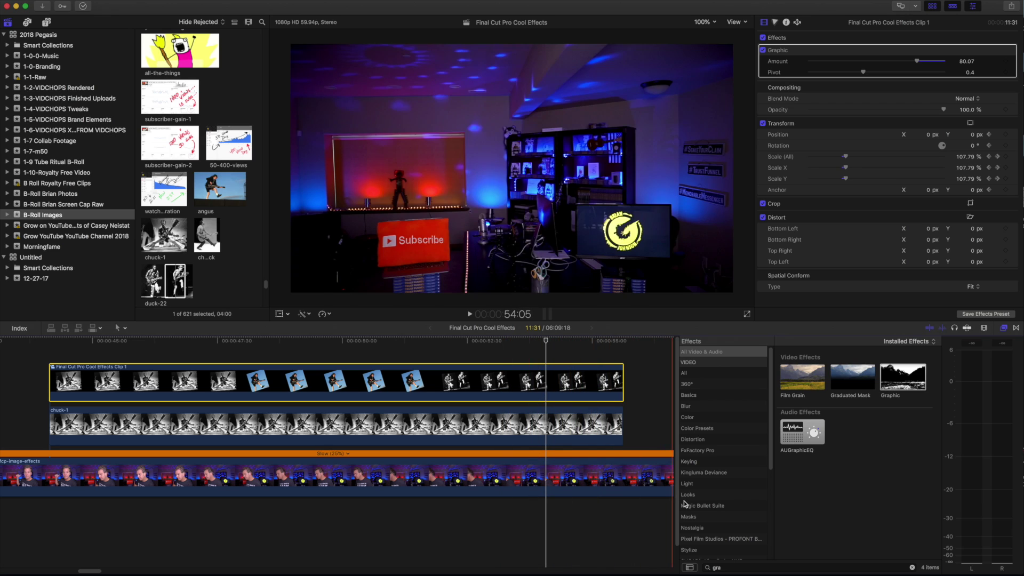
Apply the Light effects Artifacts, at about 41% opacity, and Side Lights to the collage.
left_click(692, 485)
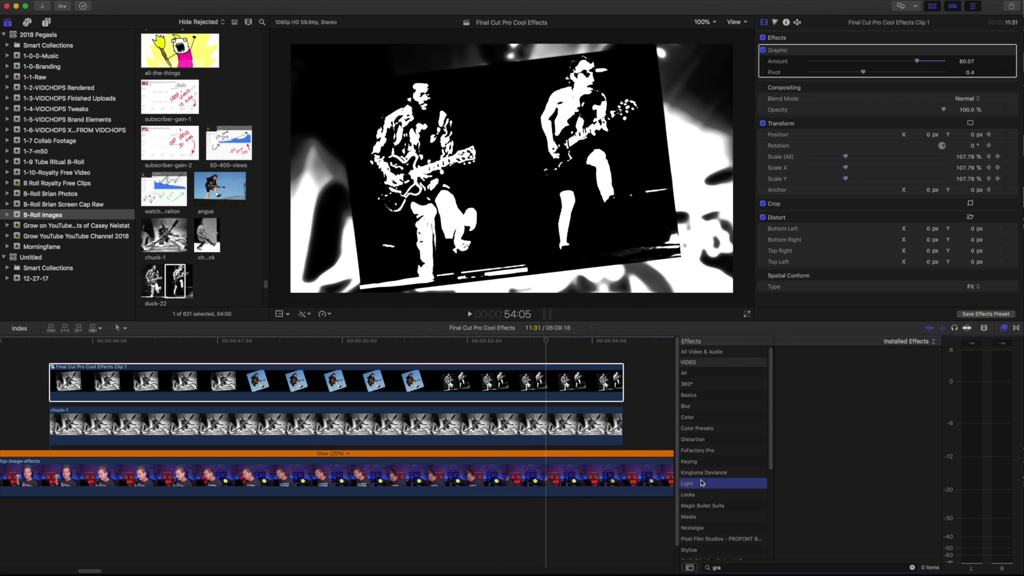
left_click(912, 568)
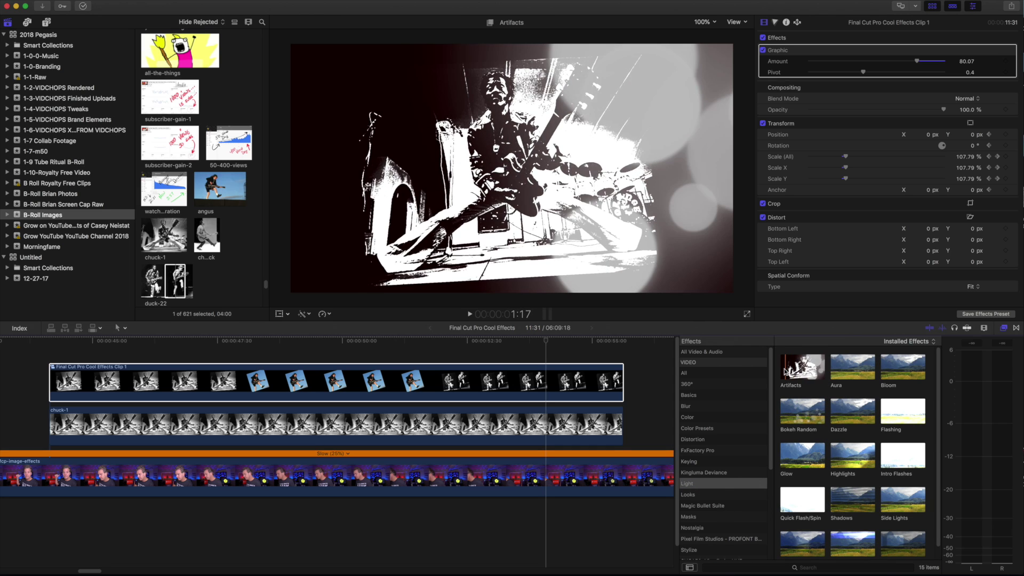
mouse_move(803, 368)
left_mouse_down()
mouse_move(524, 372)
mouse_move(485, 385)
left_mouse_up()
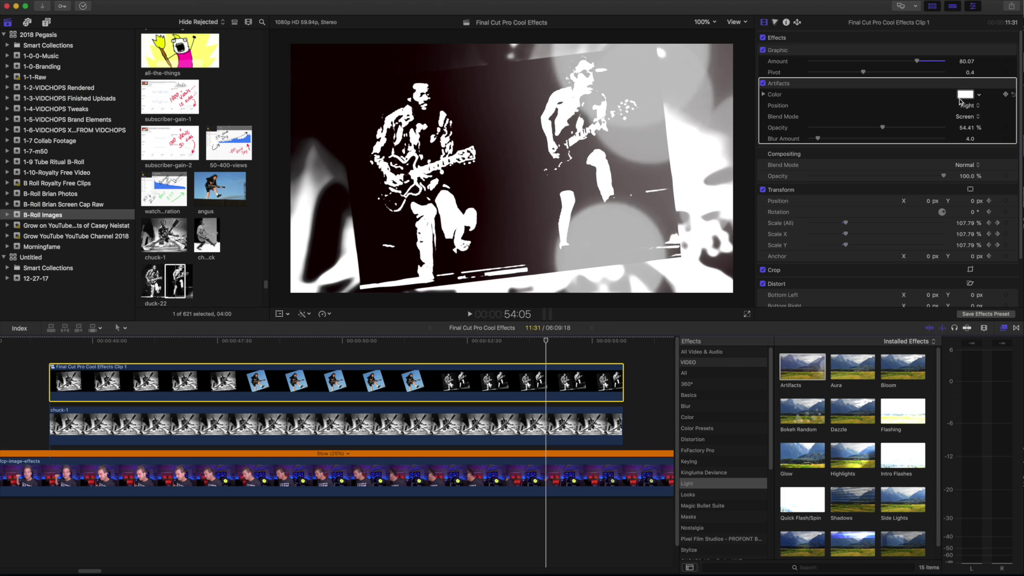
left_click_drag(883, 127, 868, 128)
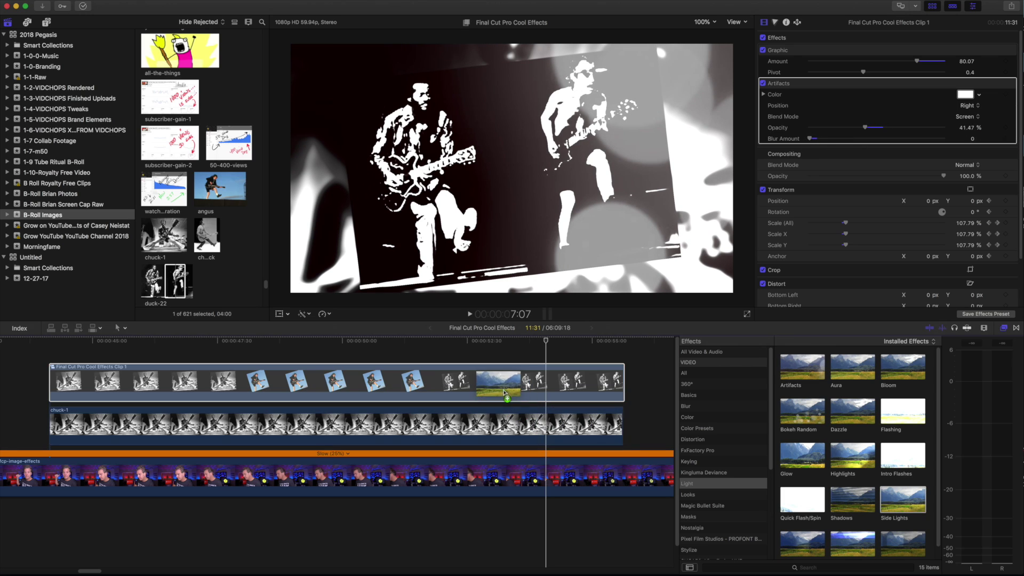
left_click_drag(904, 502, 532, 383)
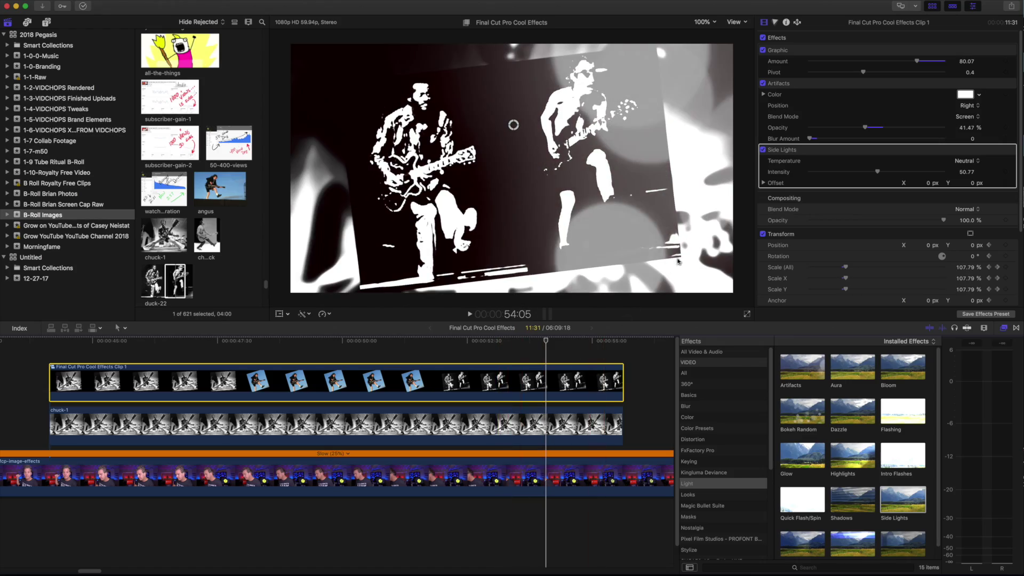
Move the playhead back to the opening presenter footage.
left_click(30, 350)
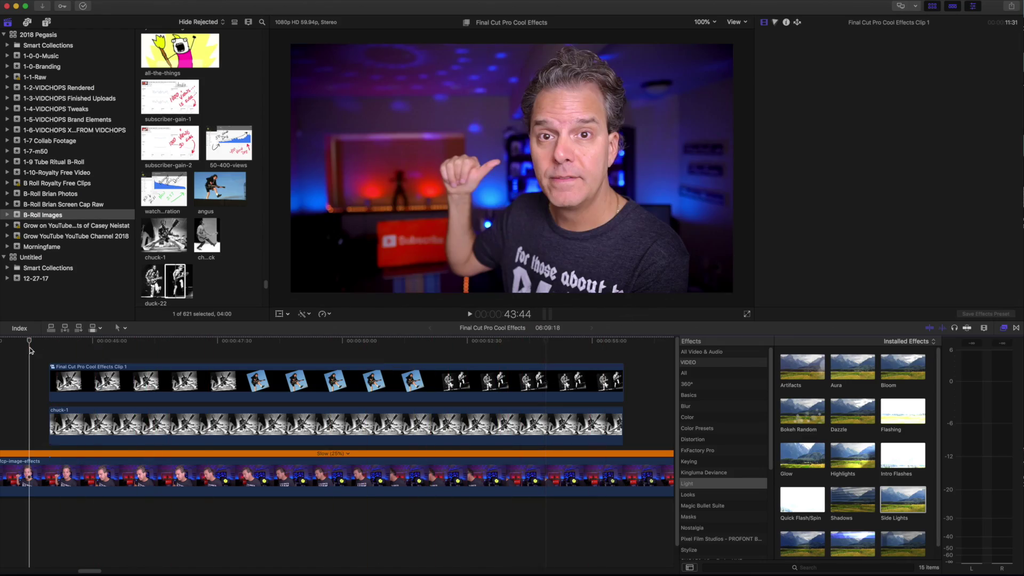